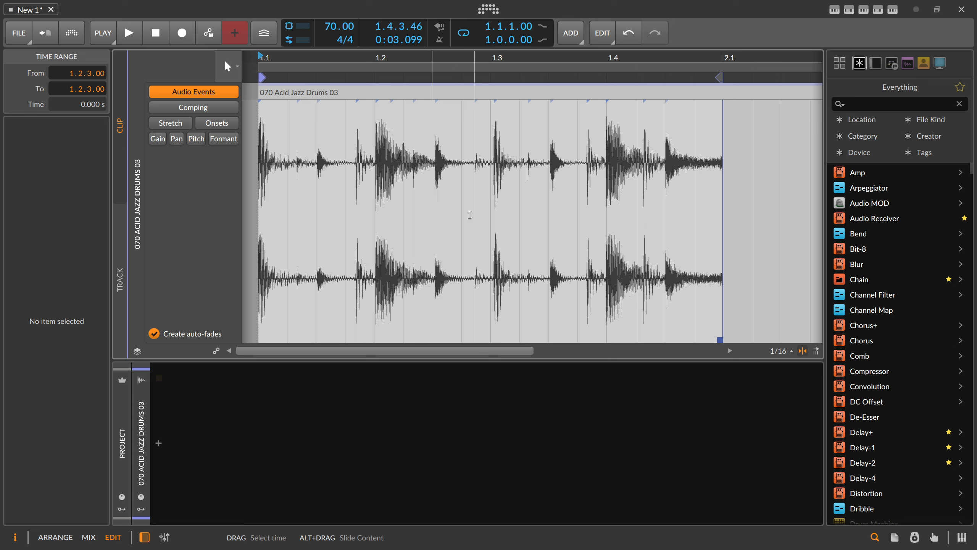
Return to the arrangement and add a Polymer instrument track below the drum track.
key("alt+1")
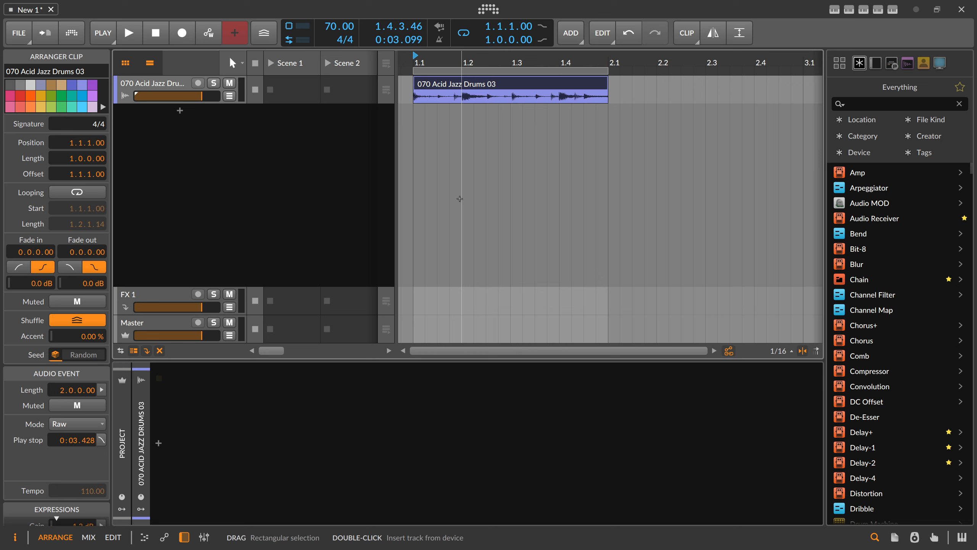
left_click(183, 116)
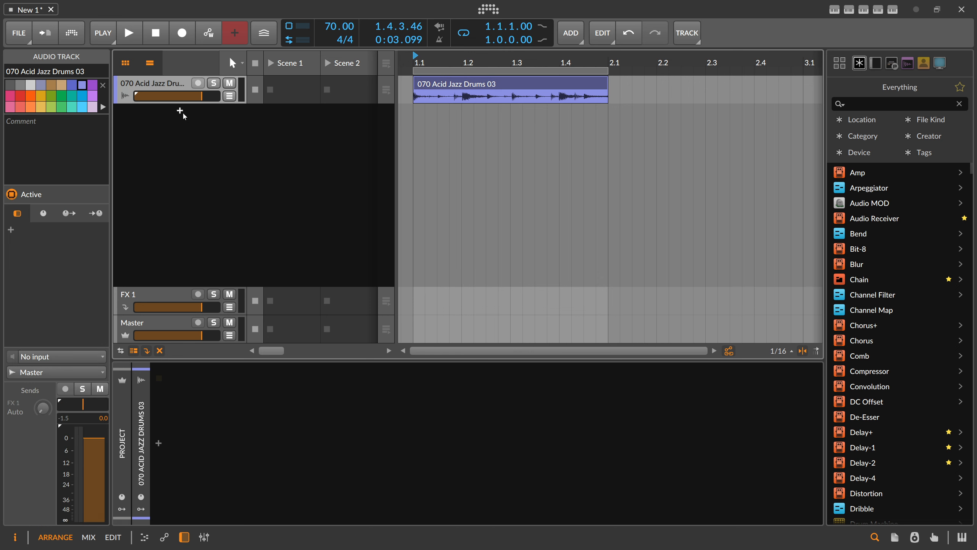
double_click(183, 114)
type("polymer")
key("Return")
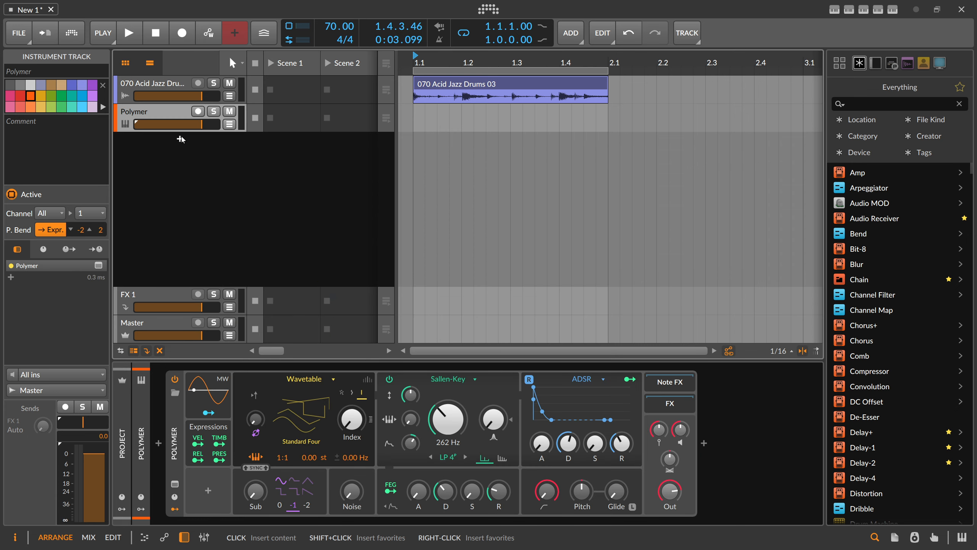
Insert a Multi-note device in front of Polymer in the device chain.
left_click(159, 444)
type("mu")
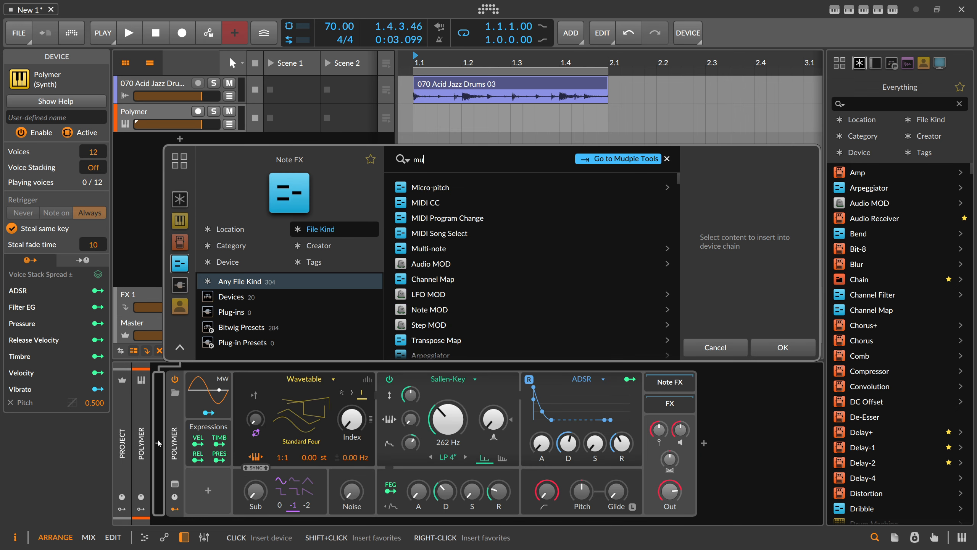
type("lti")
key("Return")
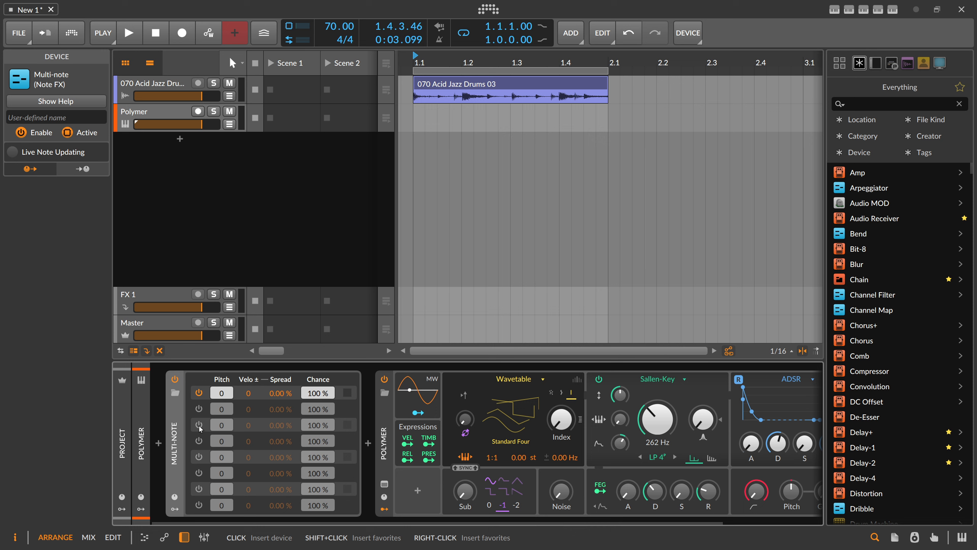
Set Multi-note's pitch offsets to +15, +7, +19 and -12 for notes 2 to 5.
double_click(221, 409)
type("15")
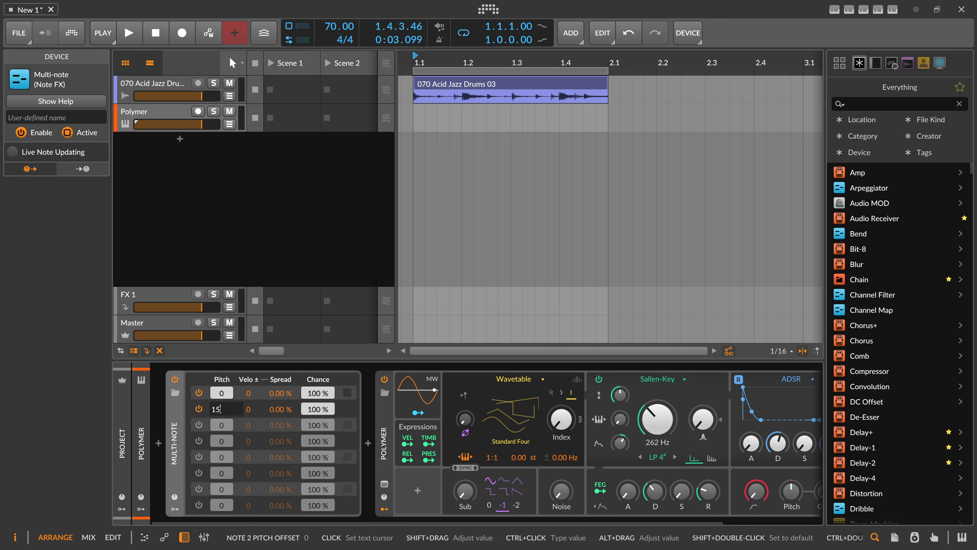
key("Return")
double_click(222, 425)
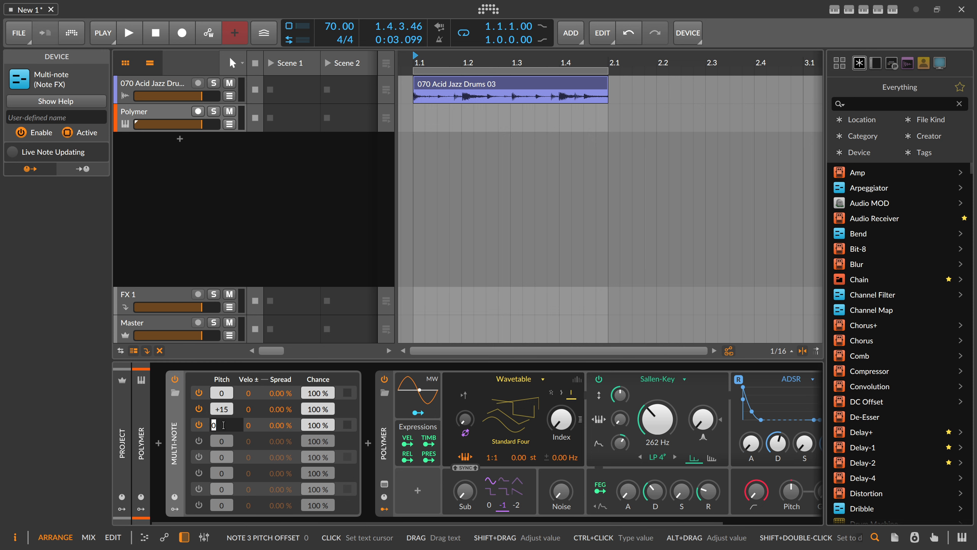
type("7")
key("Return")
double_click(217, 441)
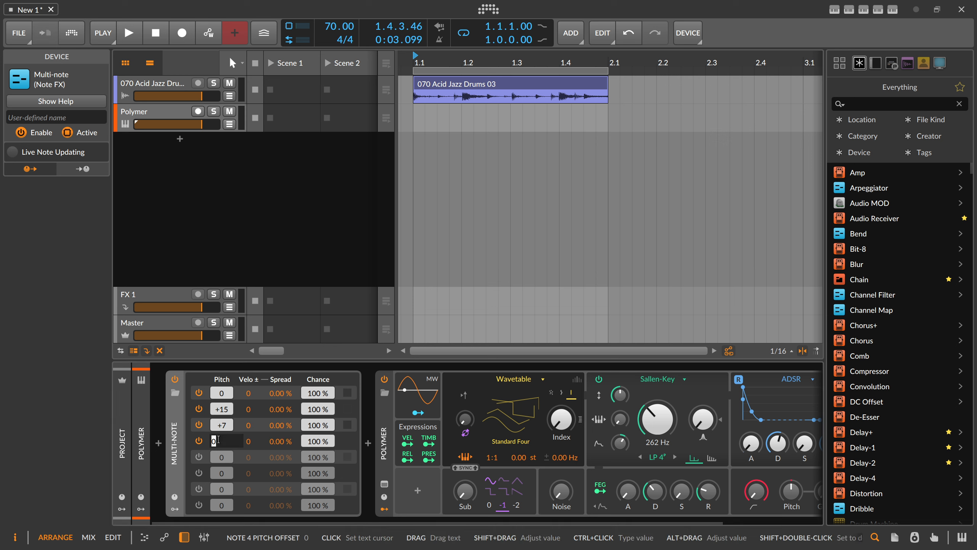
type("19")
key("Return")
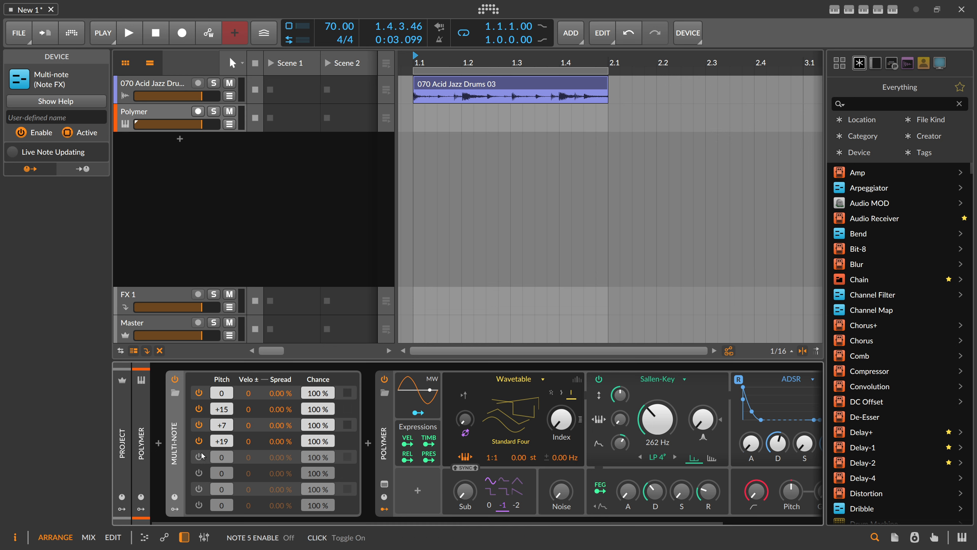
double_click(224, 457)
type("-12")
key("Return")
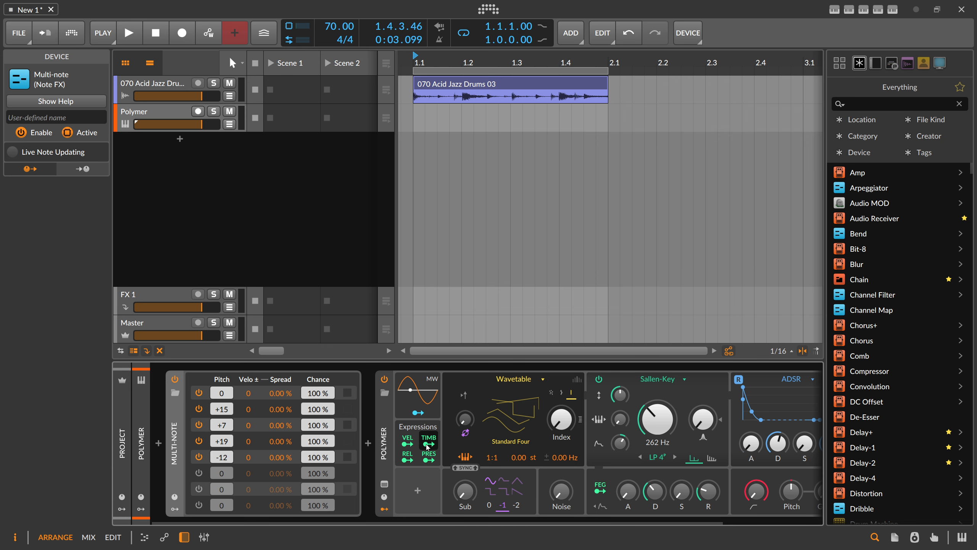
Insert an Arpeggiator between Multi-note and Polymer.
left_click(368, 443)
type("ar")
key("Return")
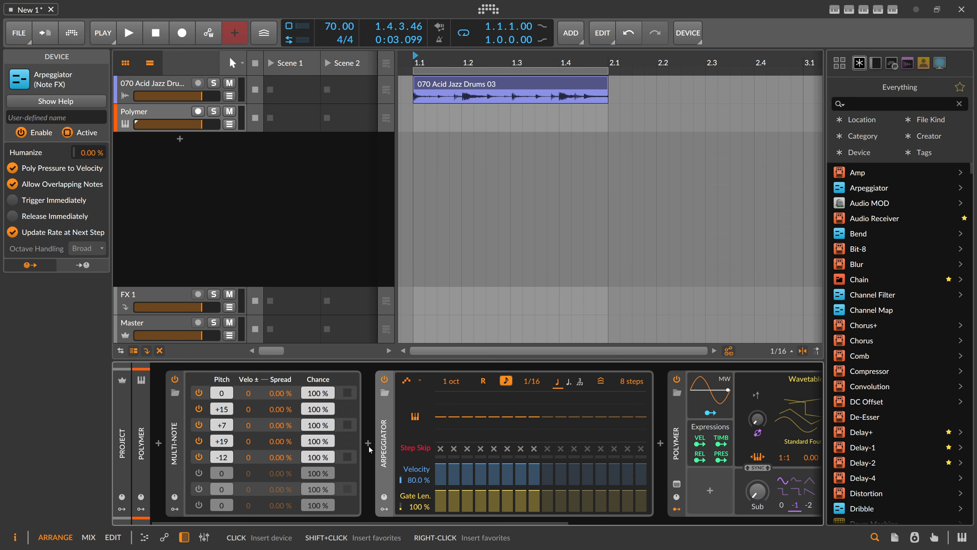
Create a one-bar clip at the start of the Polymer track and draw a D#3 note filling the whole bar.
left_click(419, 113)
double_click(419, 113)
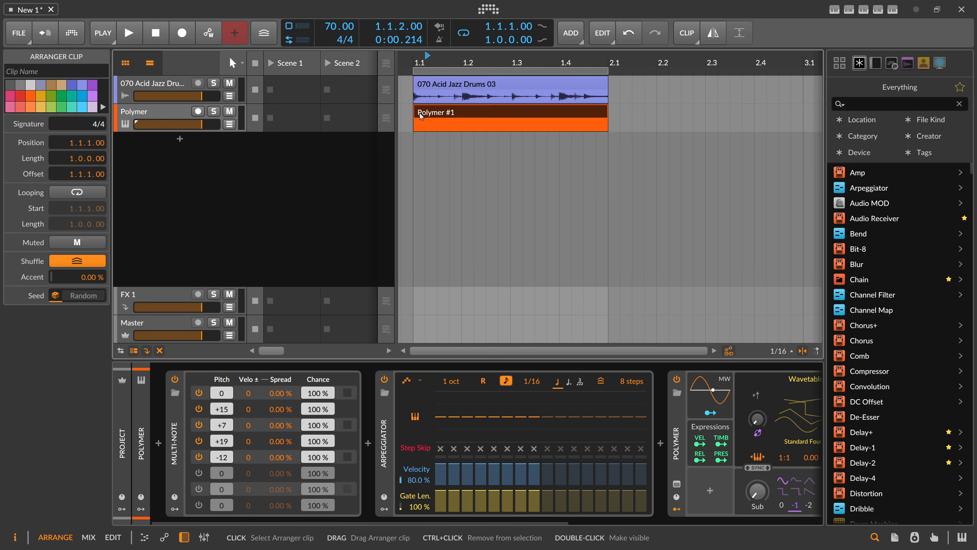
double_click(419, 113)
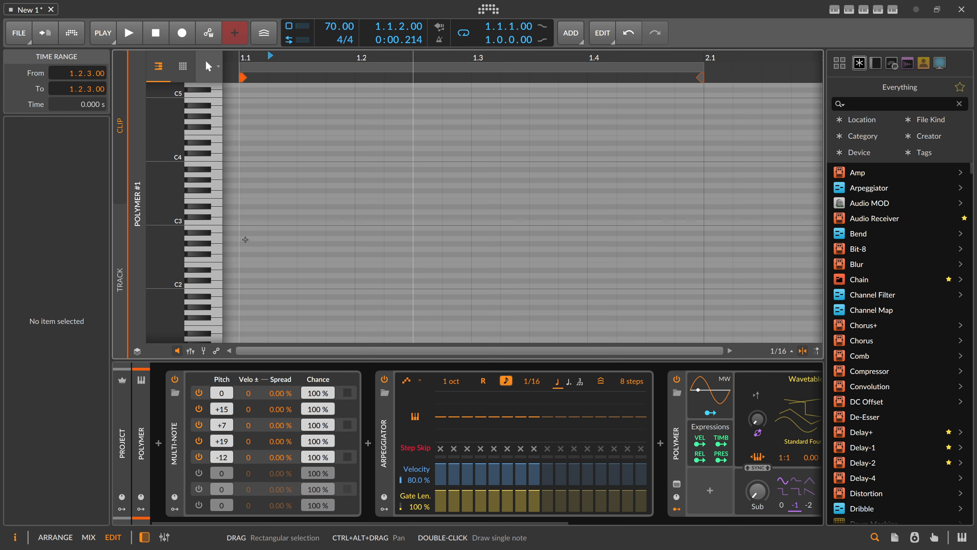
double_click(247, 208)
left_click_drag(268, 207, 698, 213)
left_click(613, 179)
Return to the arrangement and play back the drums with the arpeggiated Polymer clip, then stop.
key("alt+1")
key("space")
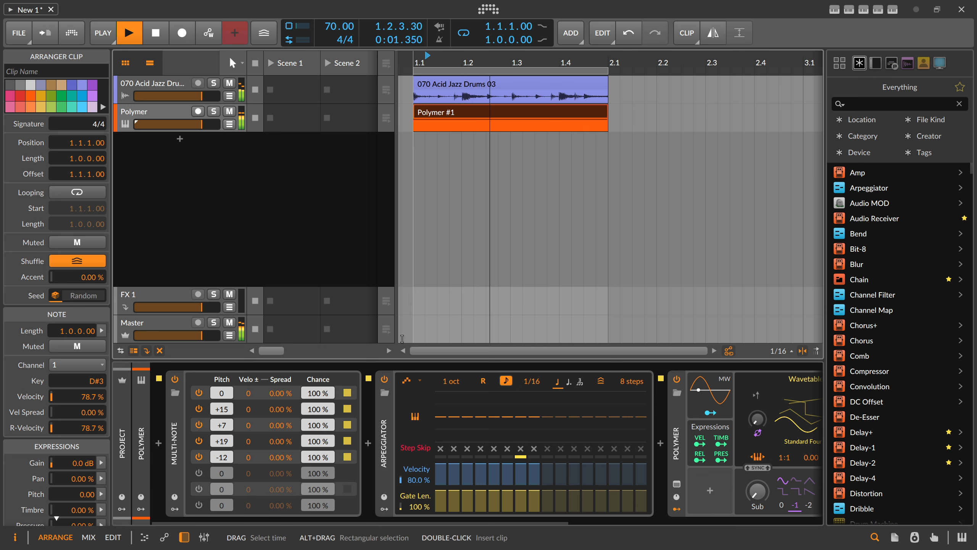
key("space")
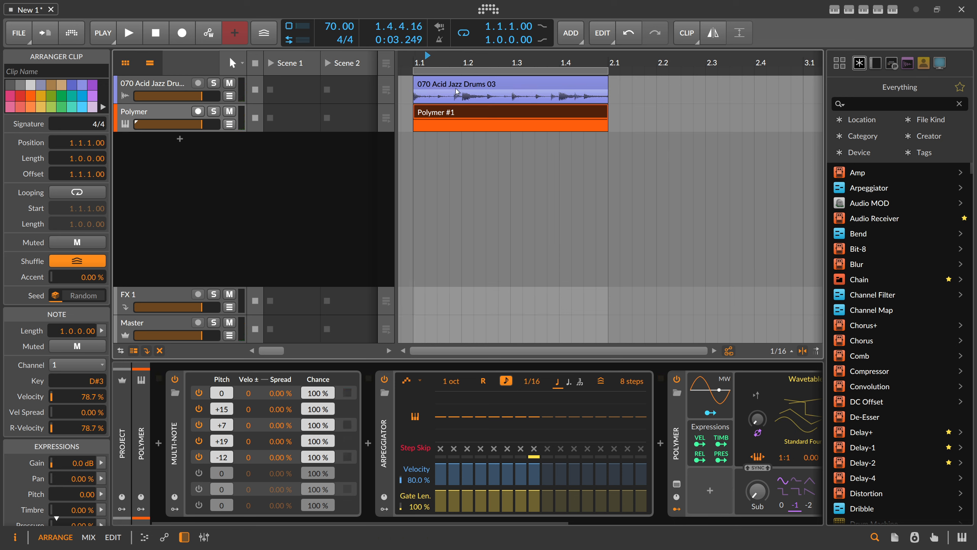
Examine the 070 Acid Jazz Drums 03 clip's waveform in the detail editor and return to the arrangement.
left_click(435, 87)
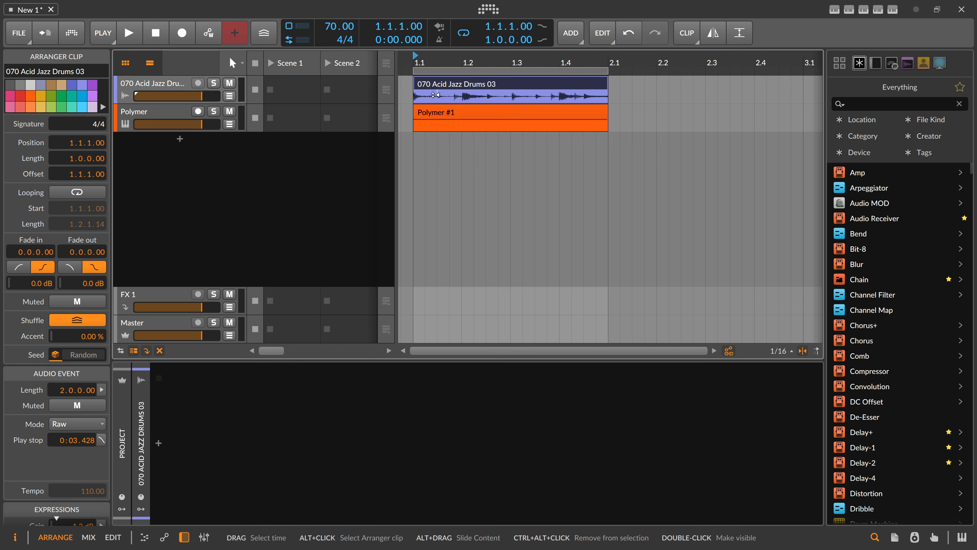
double_click(426, 99)
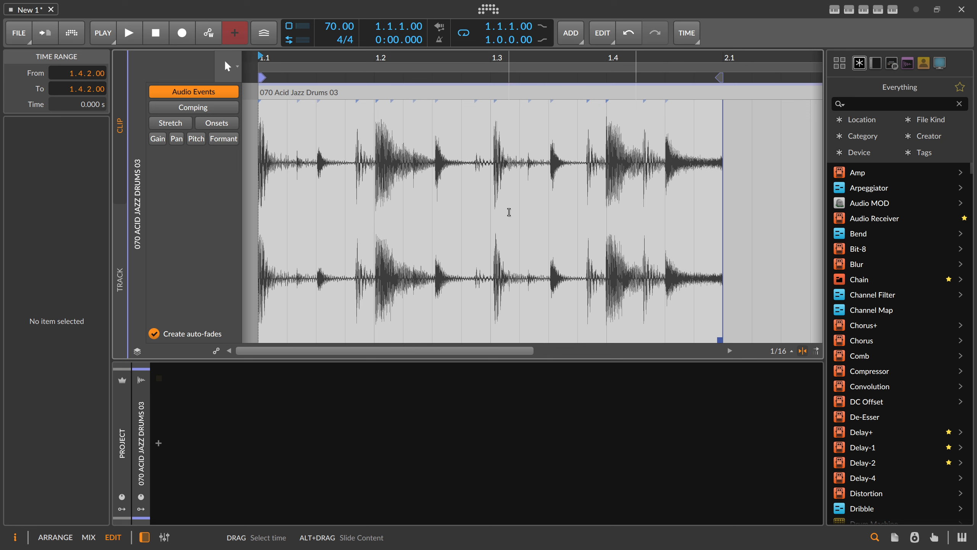
key("alt+1")
Insert a Note Grid device between the Arpeggiator and Polymer on the Polymer track.
left_click(429, 115)
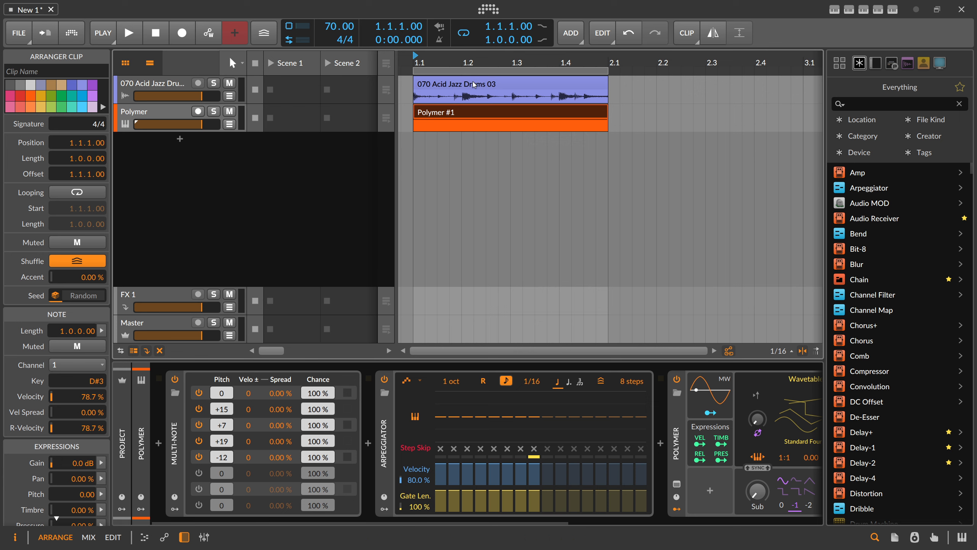
left_click(177, 115)
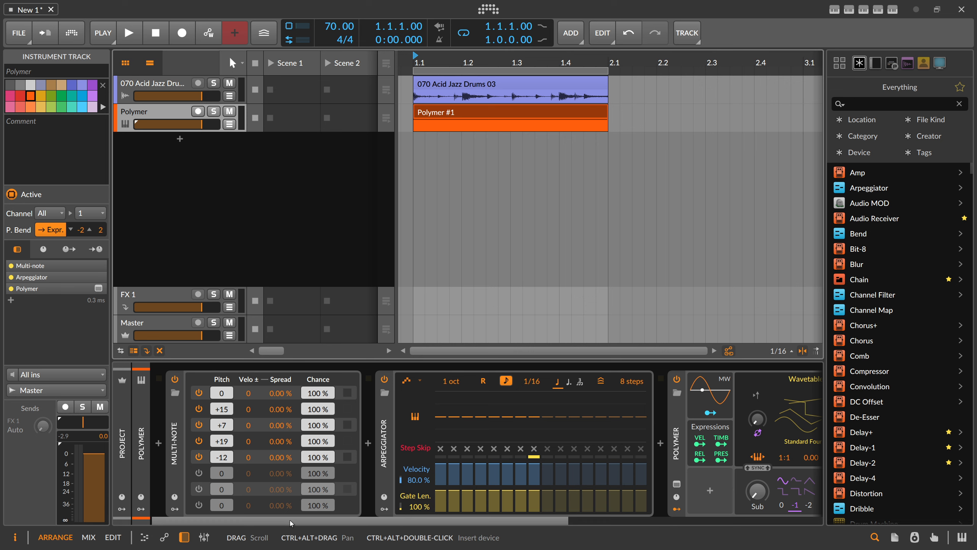
left_click_drag(291, 523, 426, 454)
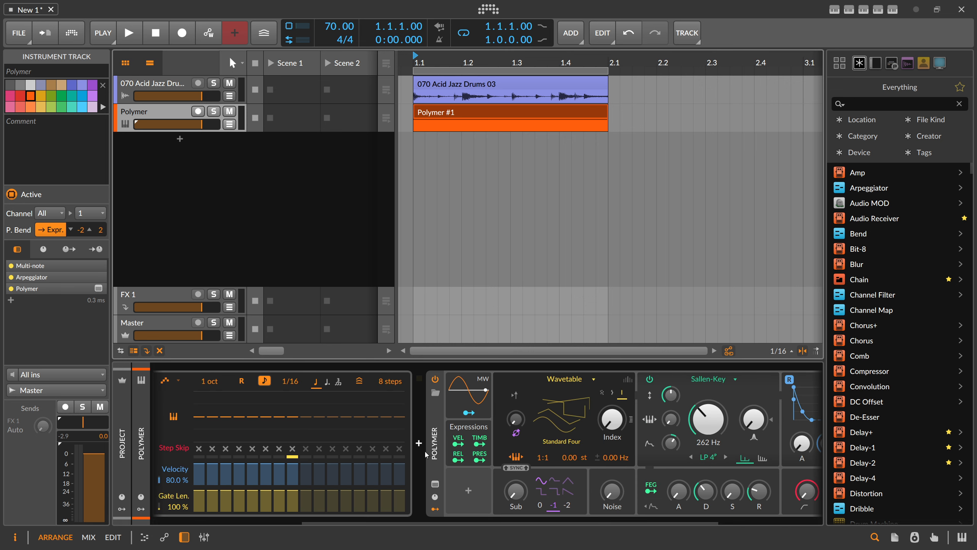
left_click(423, 449)
type("note g")
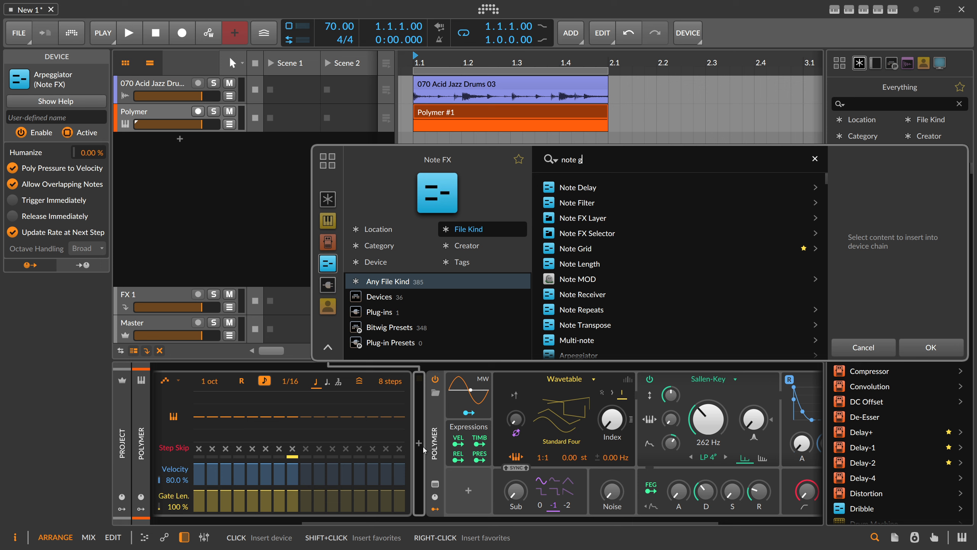
type("rid")
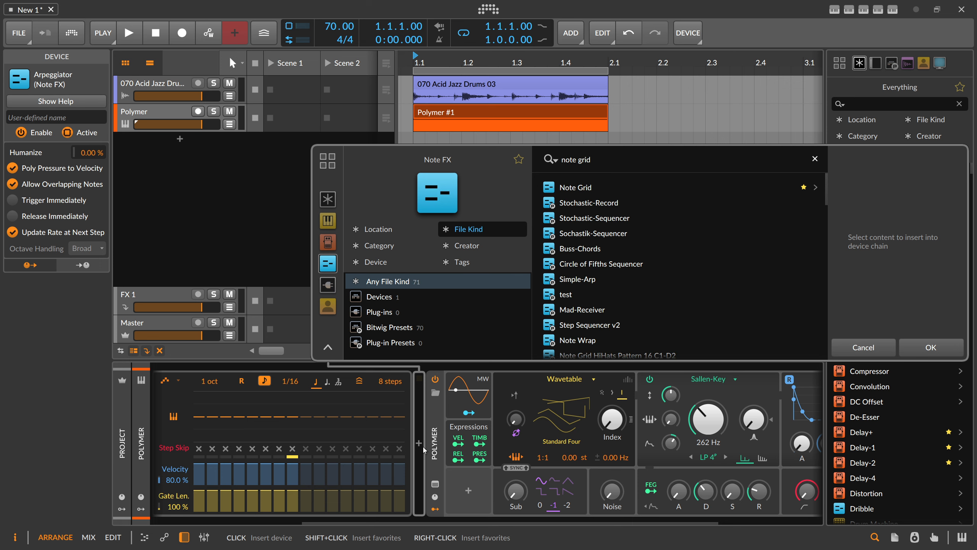
left_click(585, 190)
double_click(586, 192)
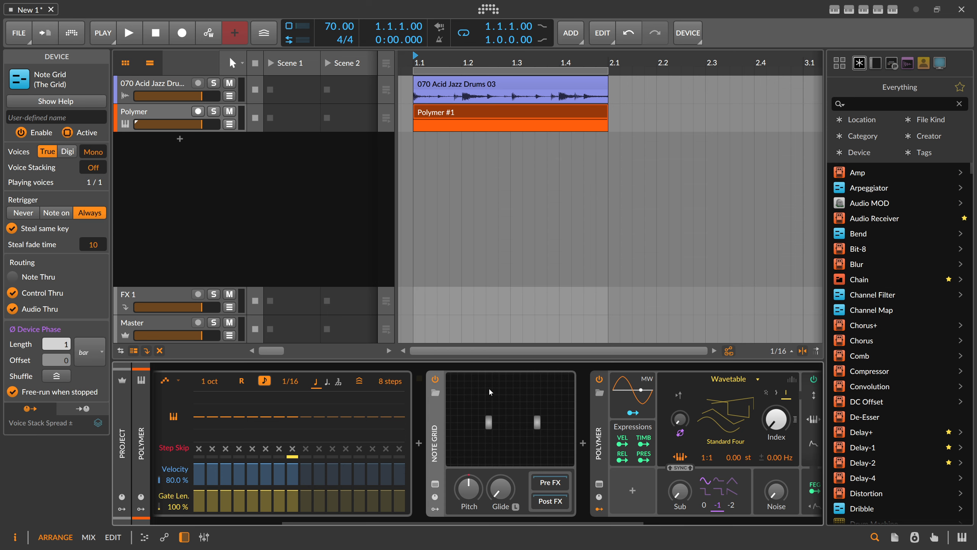
Open the Note Grid patch and add an Audio Sidechain module below the note input module.
left_click(488, 387)
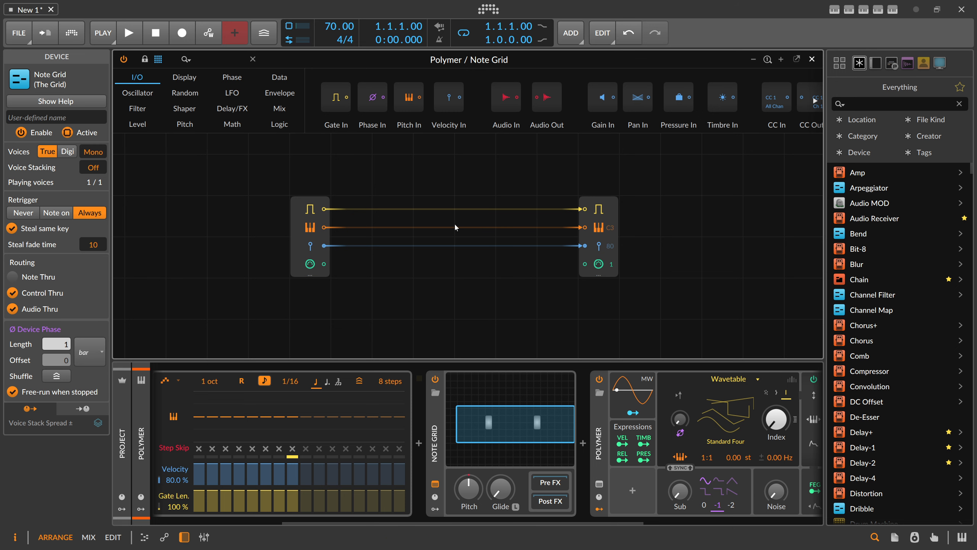
left_click_drag(414, 205, 445, 178)
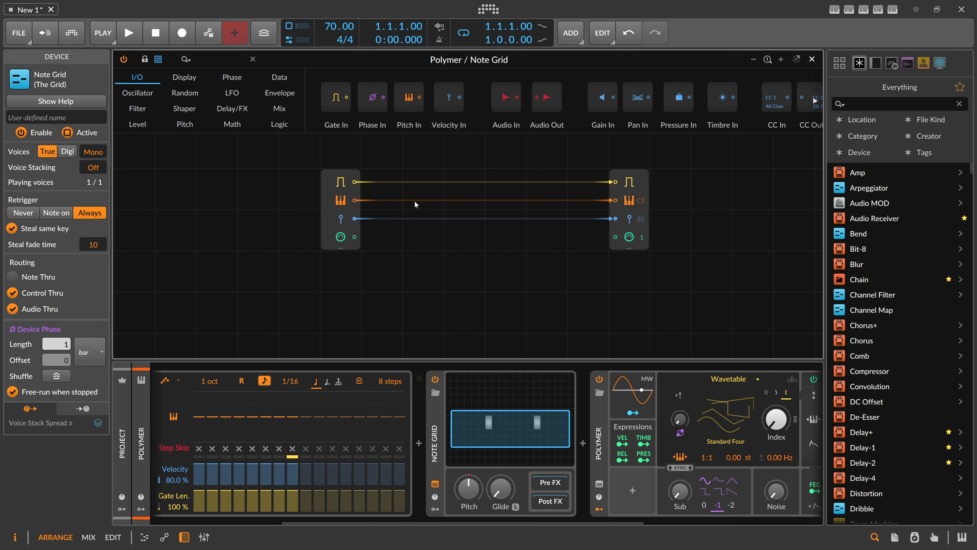
left_click_drag(427, 248, 447, 234)
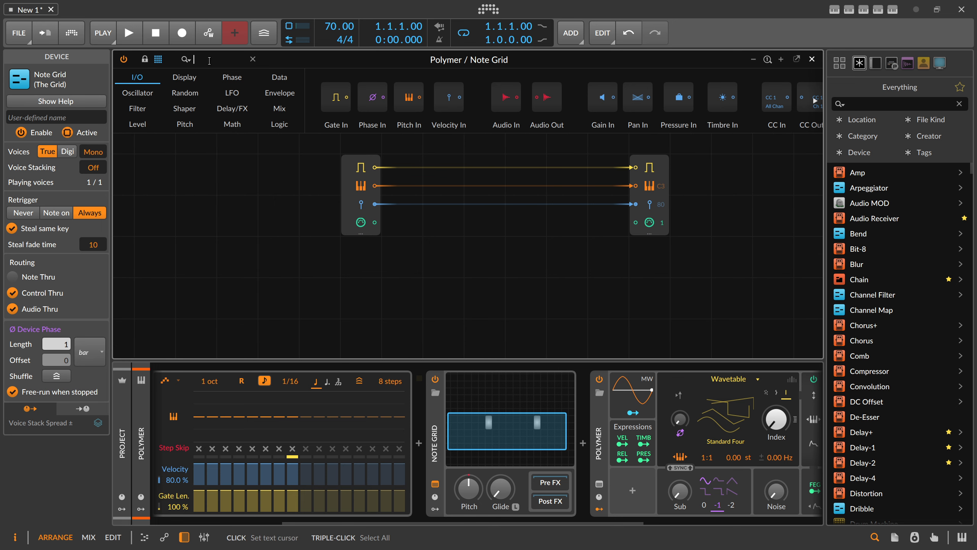
type("side")
left_click_drag(157, 97, 331, 283)
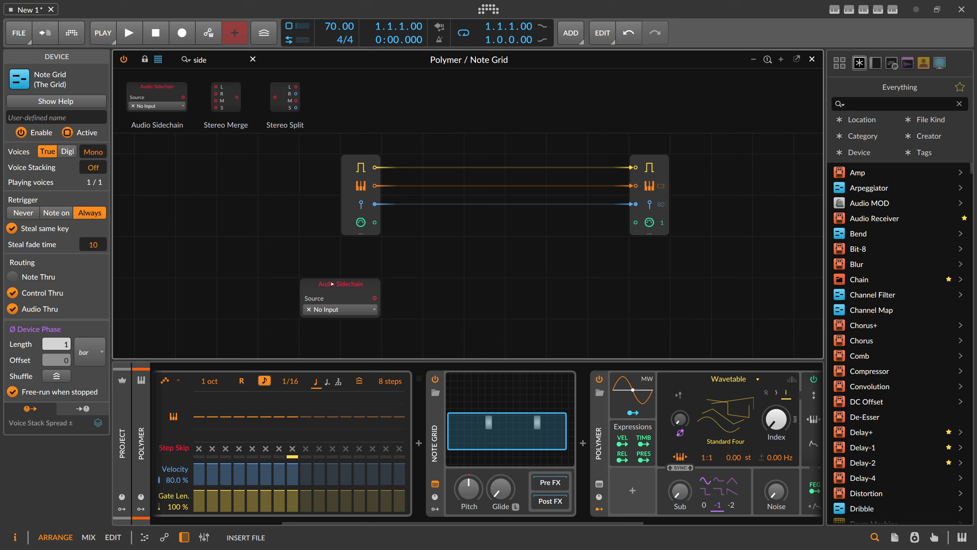
Set the Audio Sidechain's source to 070 Acid Jazz Drums 03 (POST) and shift the module left to free space beside it.
left_click(326, 313)
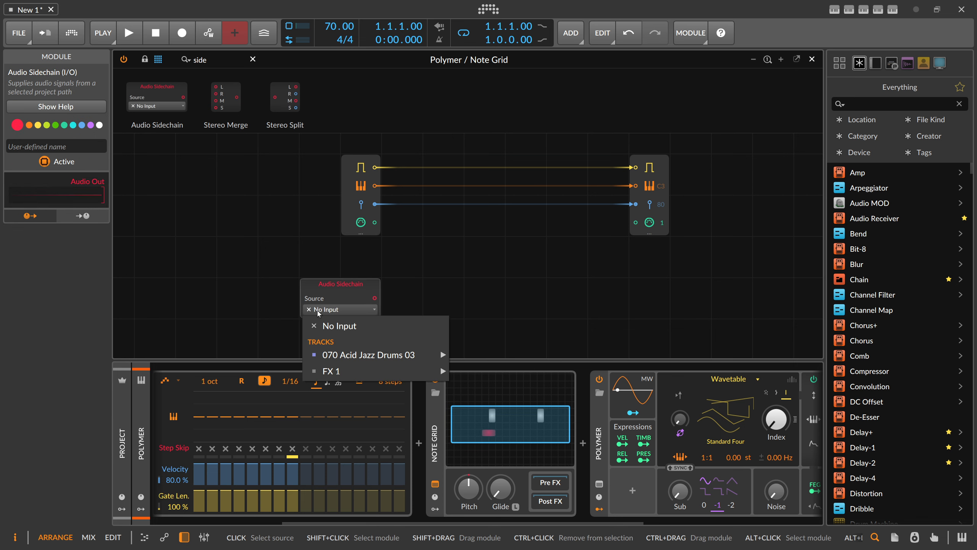
mouse_move(358, 360)
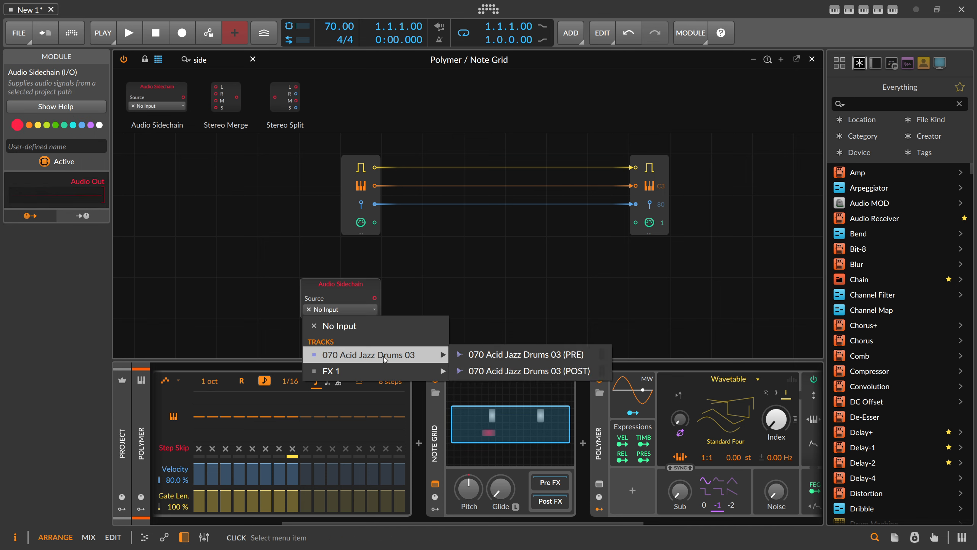
left_click(523, 371)
left_click_drag(341, 287, 300, 286)
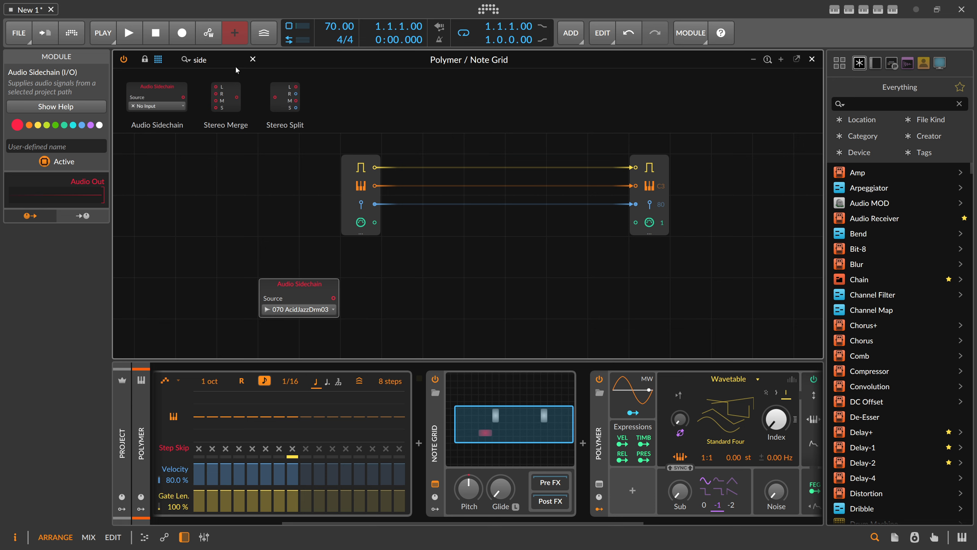
Add a Follower RF module fed by the Audio Sidechain output and adjust its Fall time.
left_click_drag(232, 61, 122, 64)
type("foll")
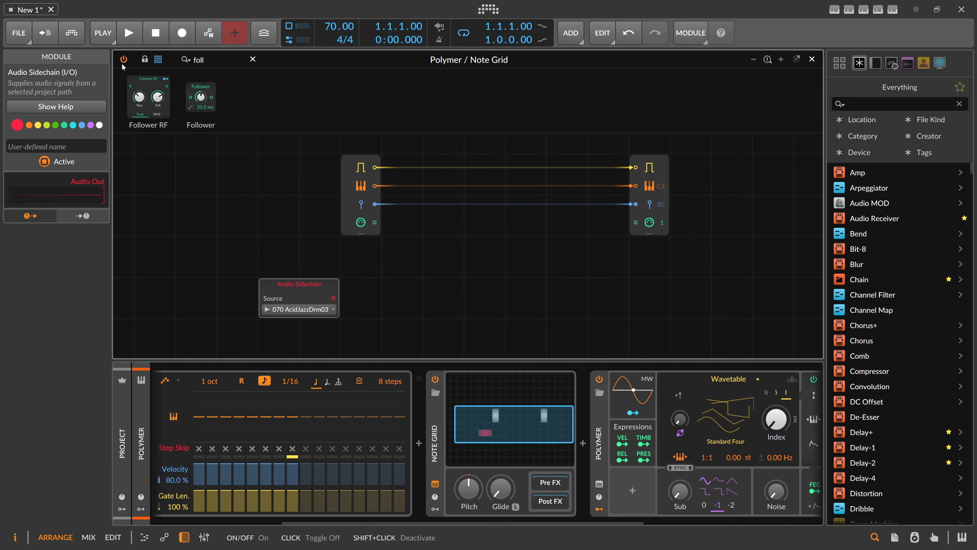
left_click_drag(384, 232, 364, 346)
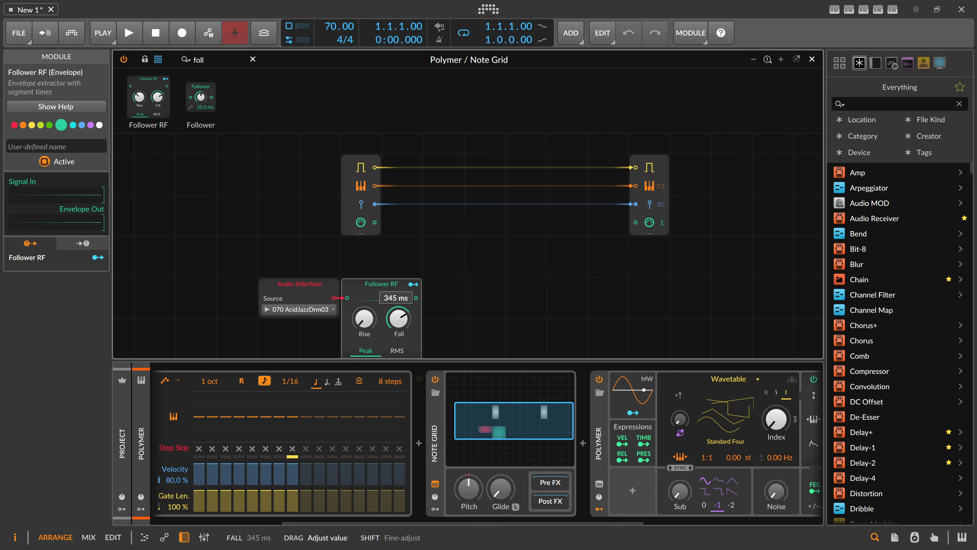
left_click_drag(398, 318, 398, 309)
left_click_drag(455, 297, 437, 277)
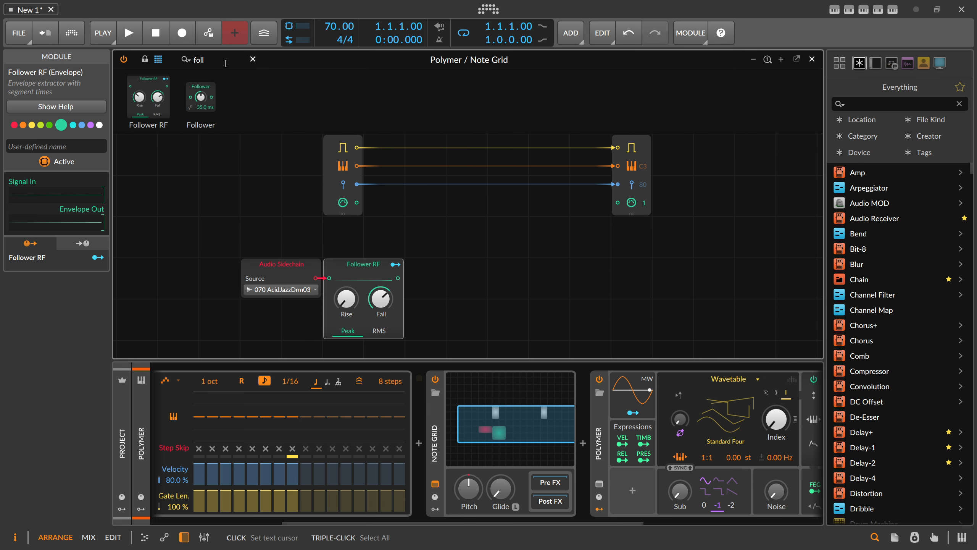
Add a Delay module beside the Follower RF, fed by the follower's envelope output.
key("BackSpace")
key("BackSpace")
key("BackSpace")
key("BackSpace")
type("delay")
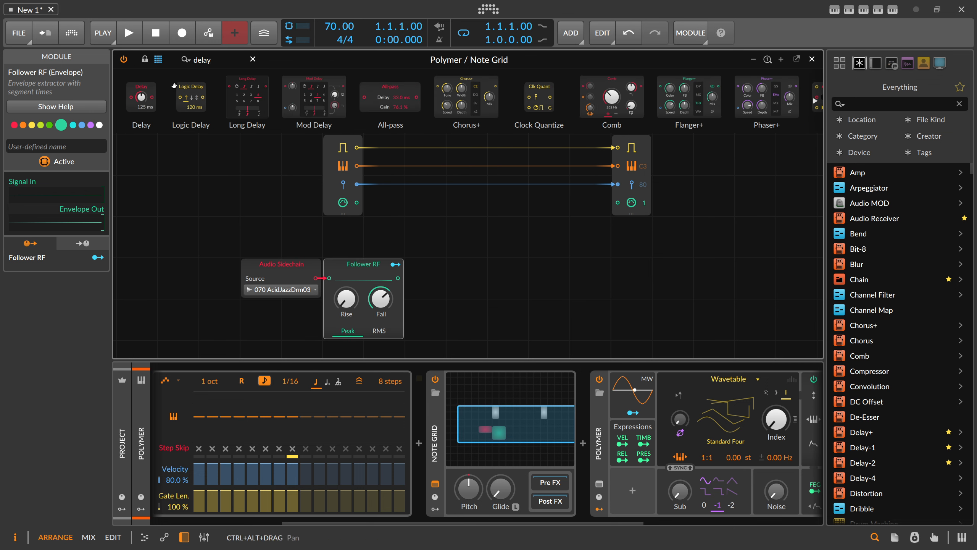
left_click_drag(141, 98, 411, 319)
double_click(225, 64)
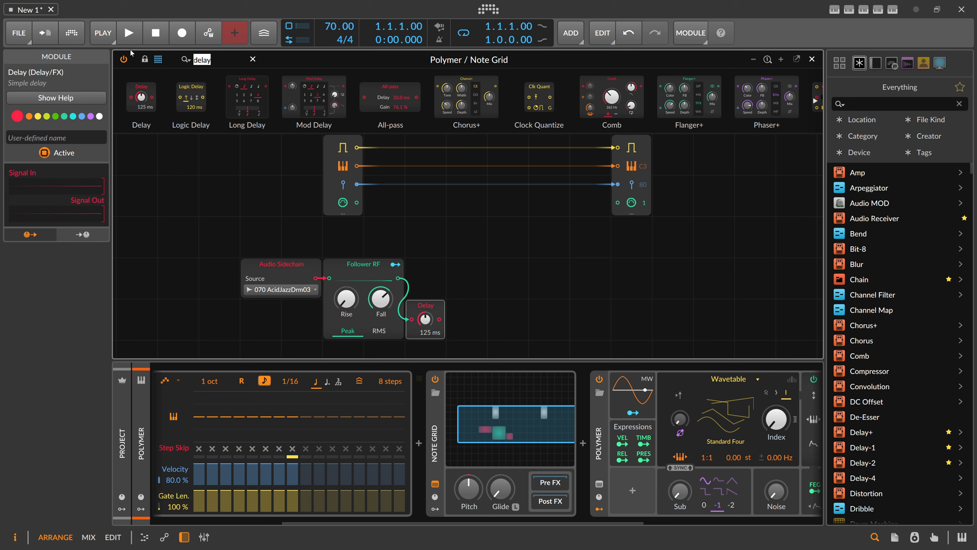
Add a Subtract module fed by the Follower RF output and connect the Delay's output to its second input.
type("sub")
left_click_drag(248, 97, 466, 278)
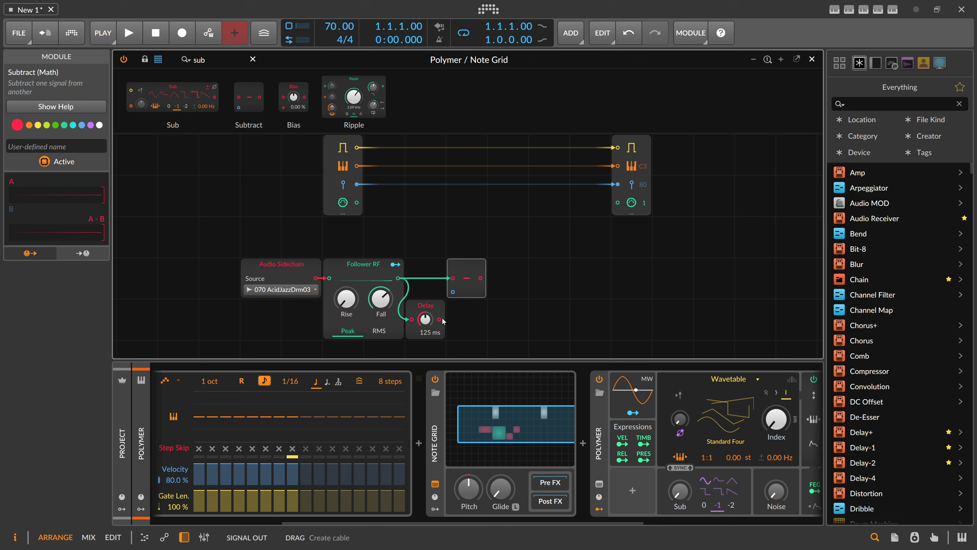
left_click_drag(439, 319, 453, 291)
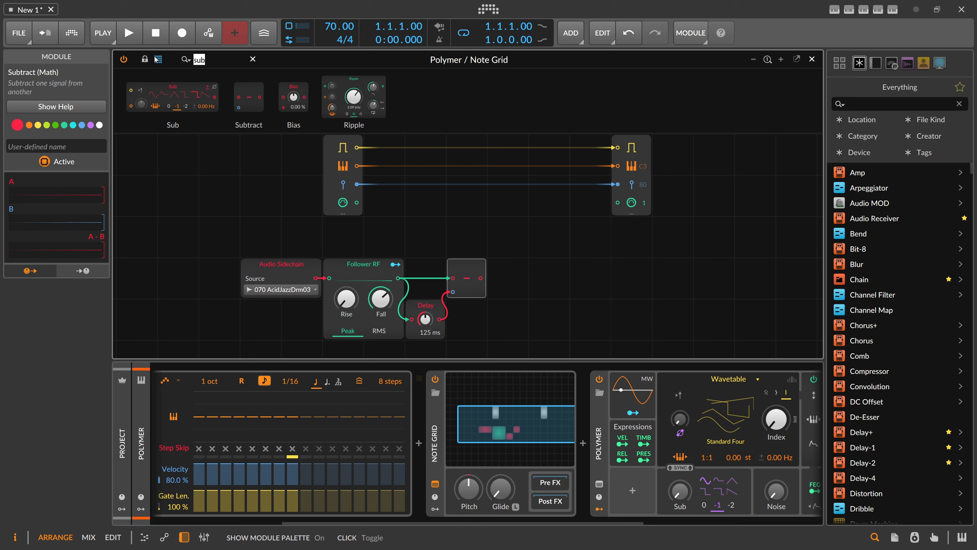
Add a Ceil module fed by the Subtract output and play the loop briefly to check the signals.
key("BackSpace")
key("BackSpace")
key("BackSpace")
type("ceil")
left_click_drag(142, 97, 494, 277)
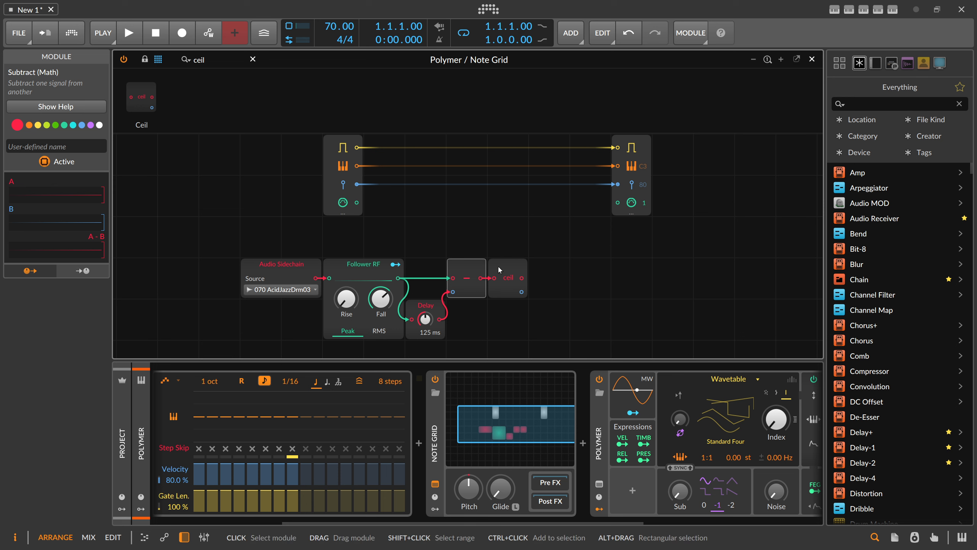
left_click_drag(504, 248, 476, 262)
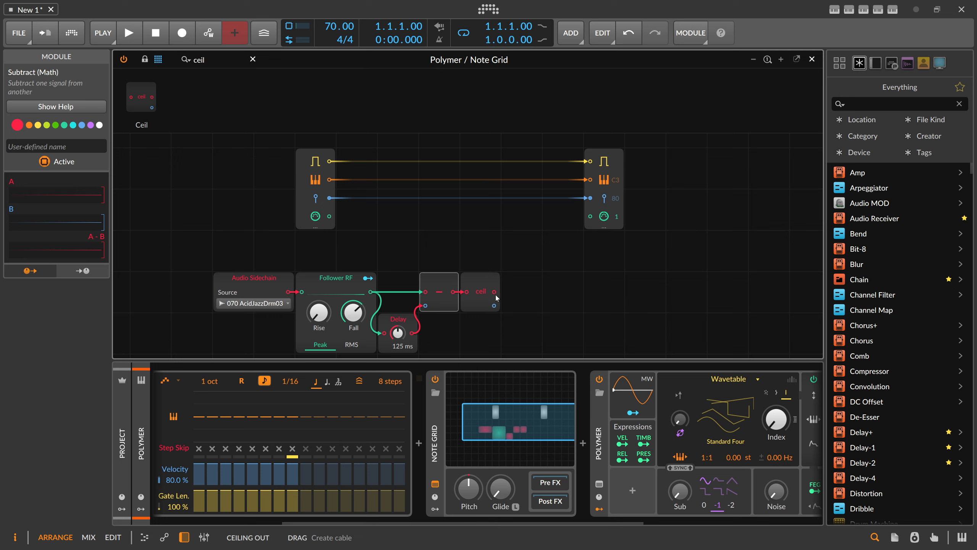
key("space")
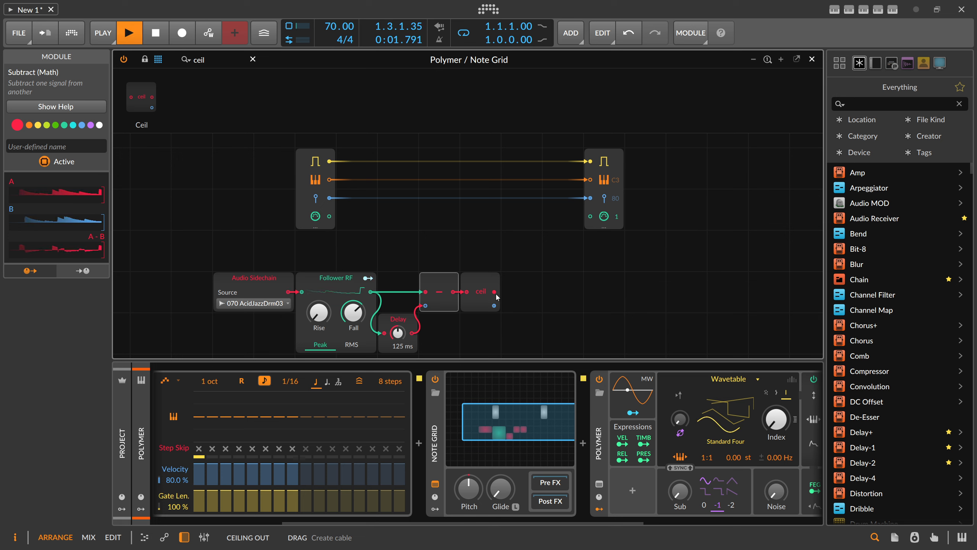
key("space")
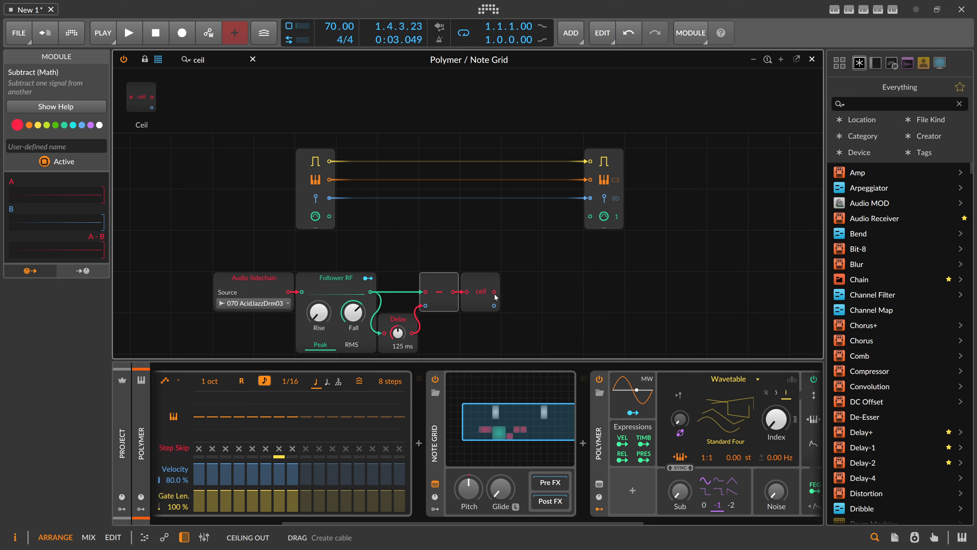
Insert a Clock Quantize module into the note gate cable and connect the Ceil output to its clock input.
left_click_drag(216, 62, 163, 61)
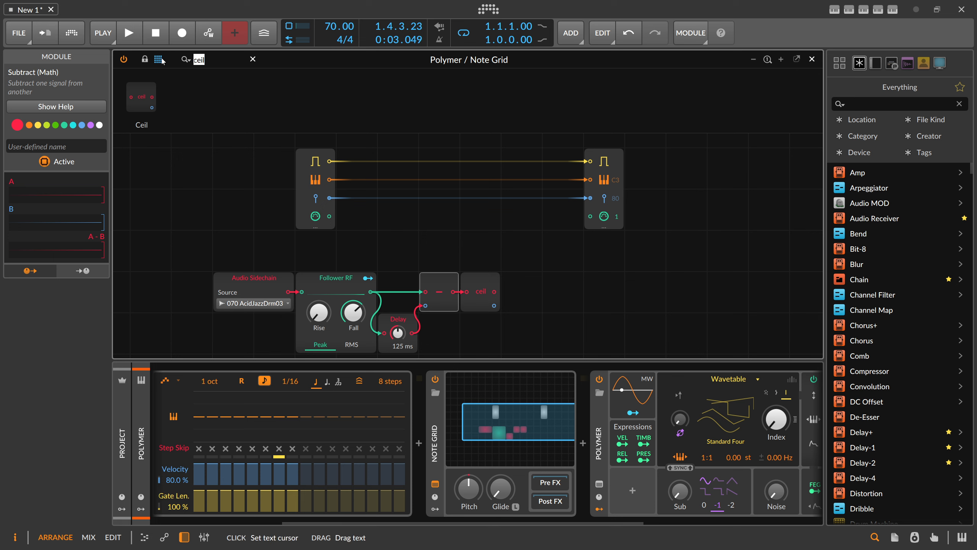
type("clo")
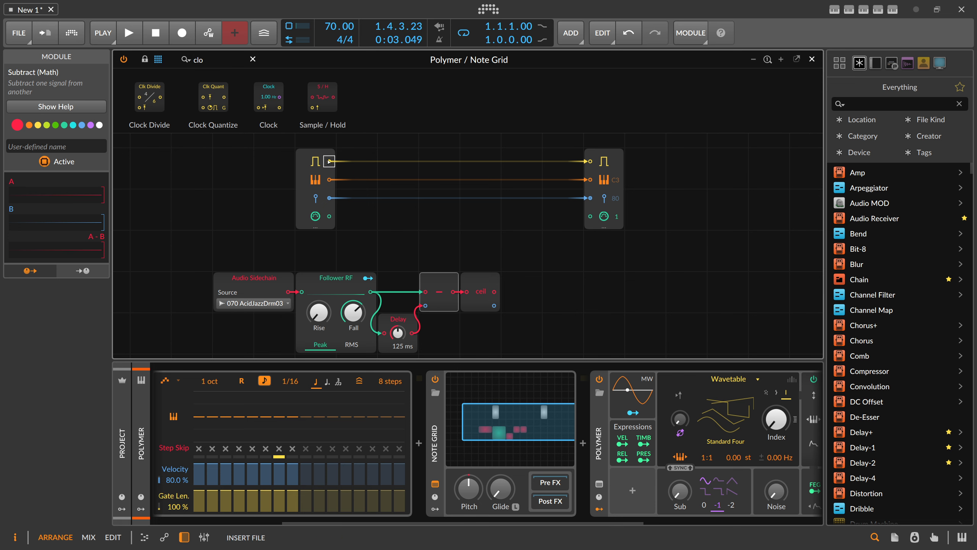
left_click_drag(329, 161, 399, 156)
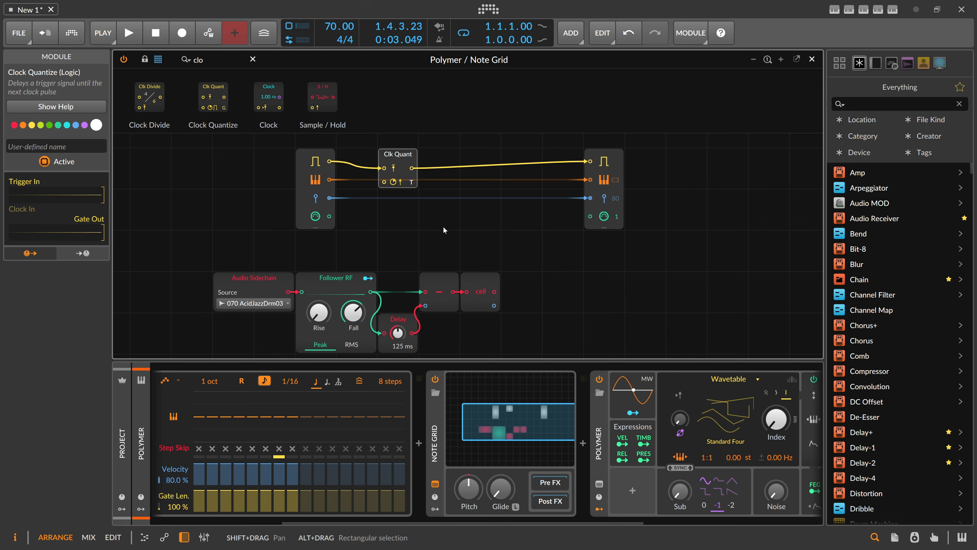
left_click_drag(494, 291, 384, 181)
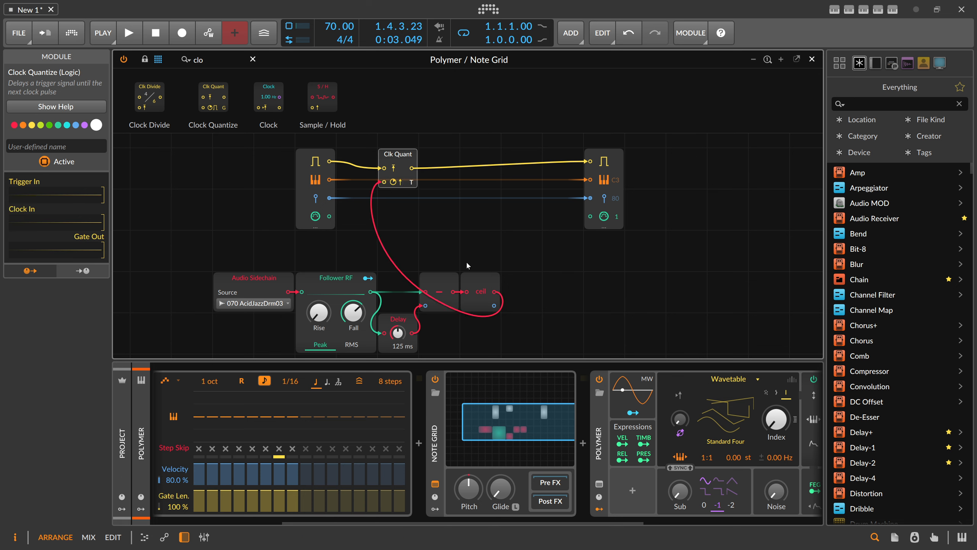
Examine the sidechain module chain and the signals of the note input and Clock Quantize modules.
left_click_drag(251, 265, 500, 344)
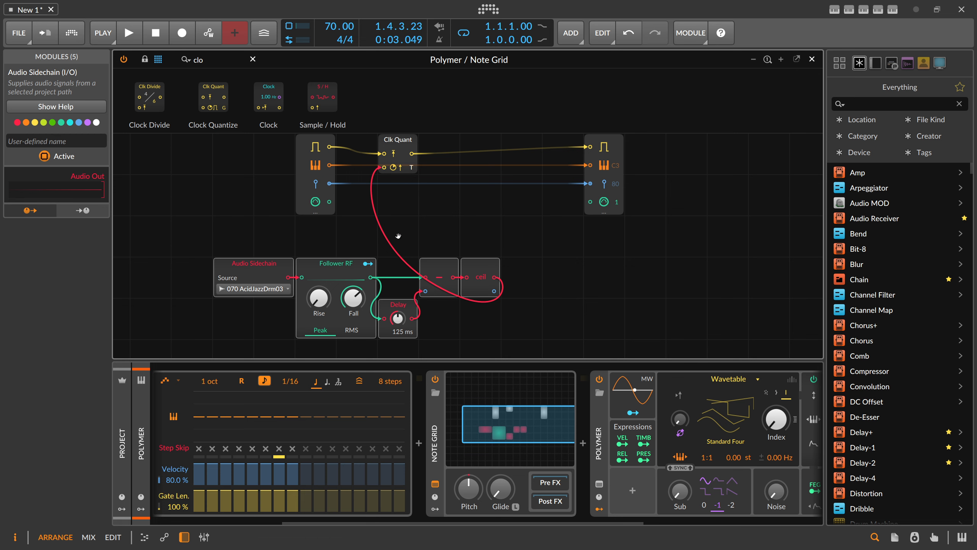
left_click_drag(398, 236, 391, 264)
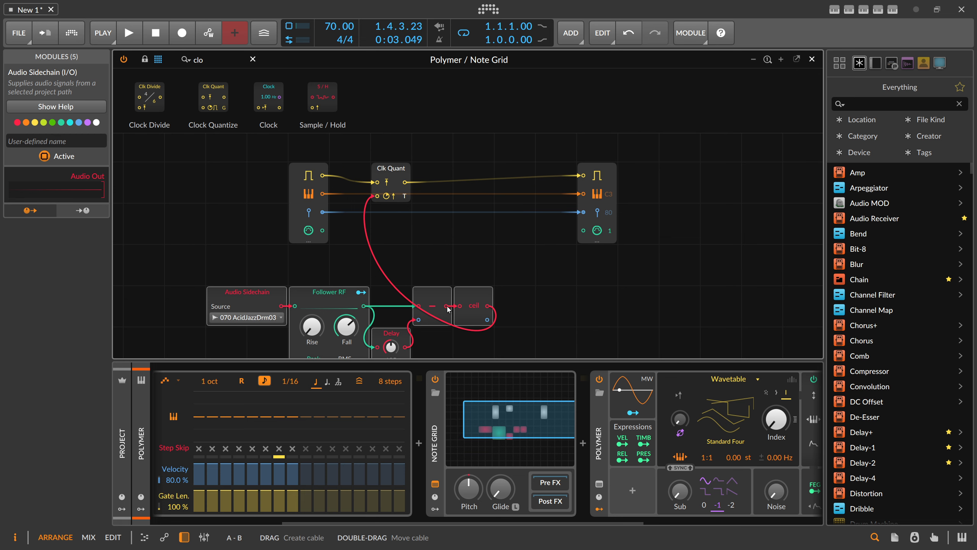
left_click(386, 173)
left_click(307, 177)
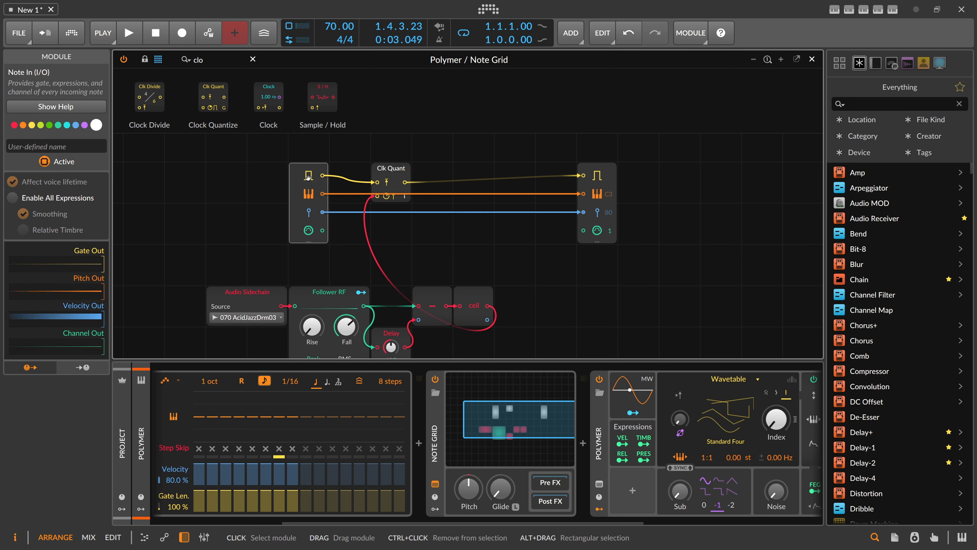
left_click(389, 173)
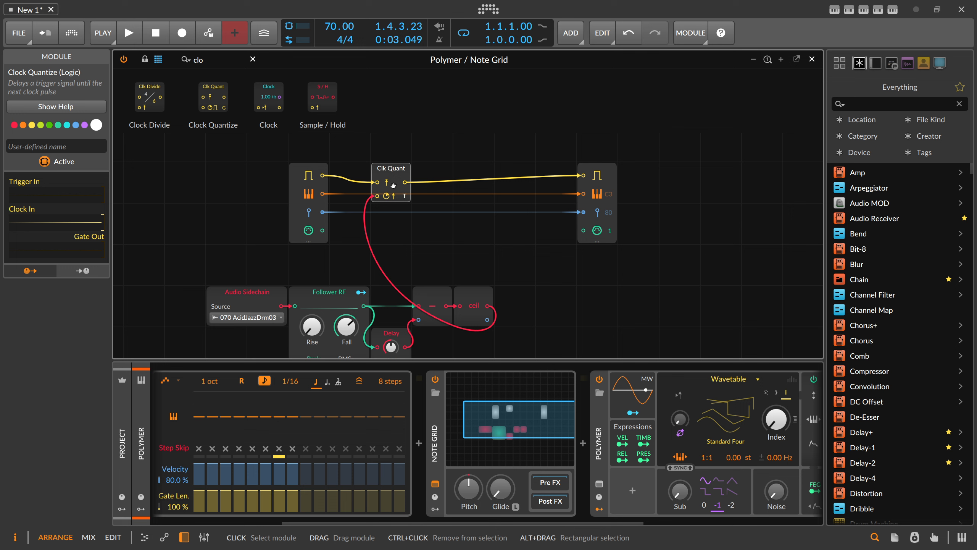
Play the loop and compare the Polymer sound with the Note Grid bypassed and enabled again.
key("space")
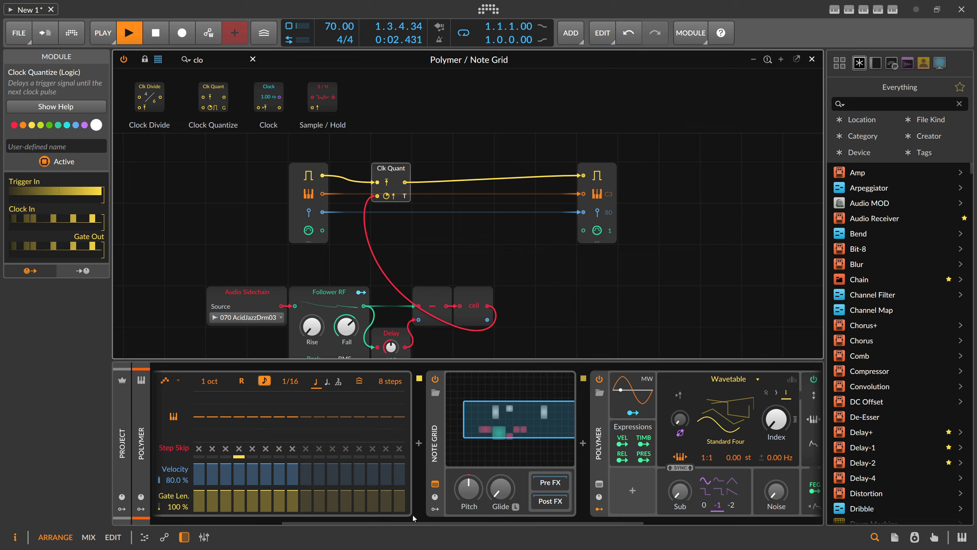
scroll(461, 434, "right", 5)
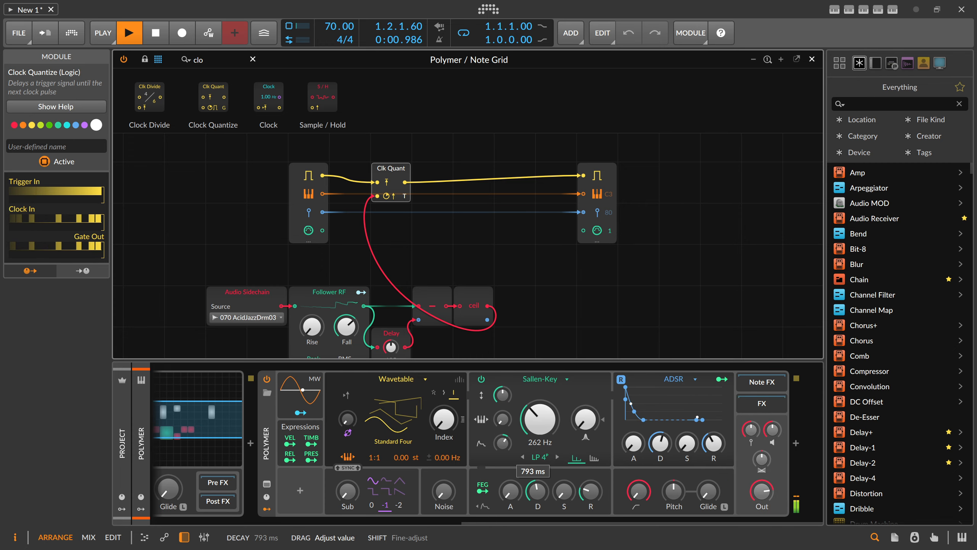
mouse_move(702, 420)
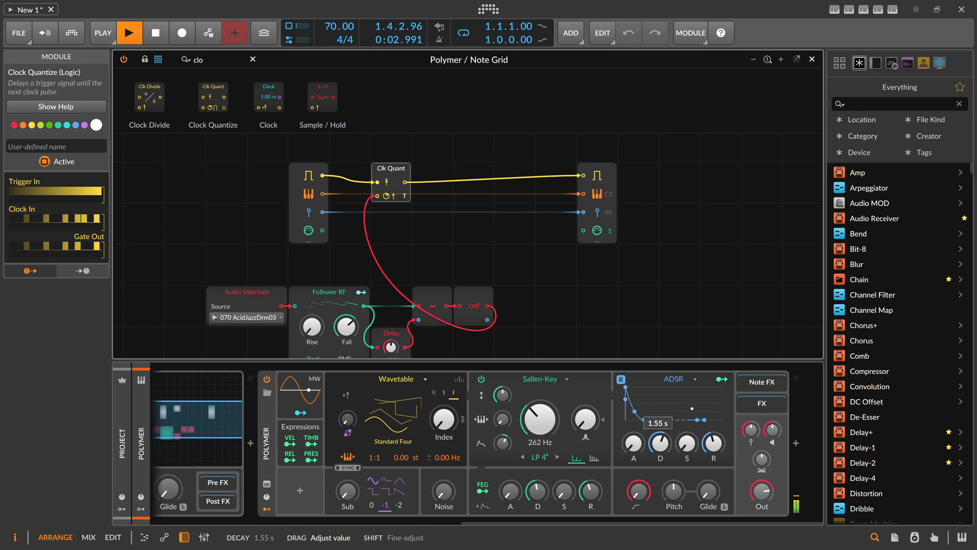
left_click_drag(525, 522, 483, 522)
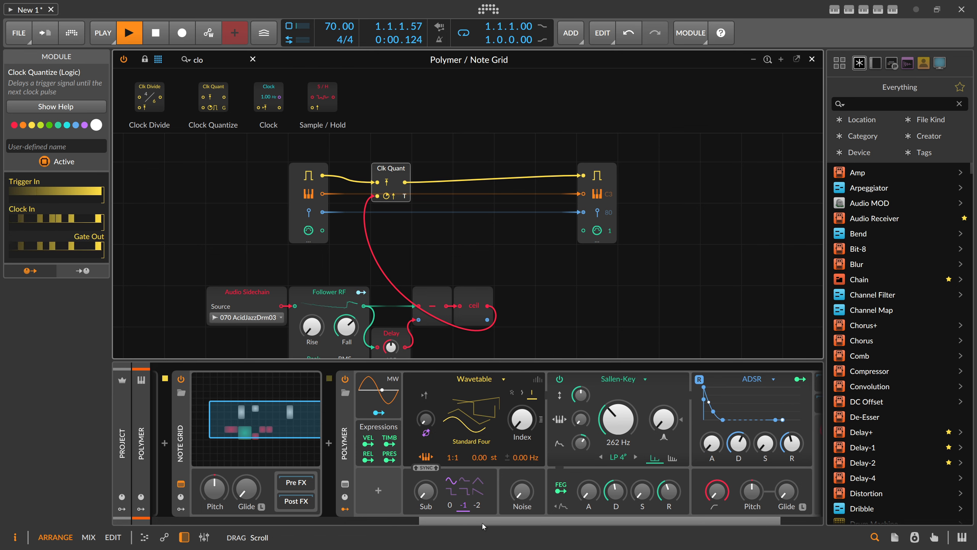
left_click_drag(483, 522, 390, 522)
left_click(350, 380)
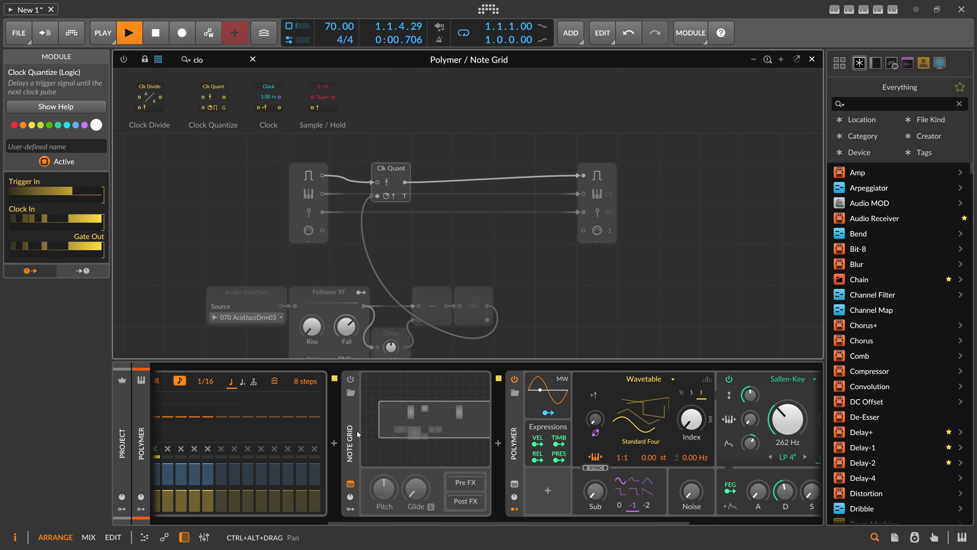
left_click(350, 379)
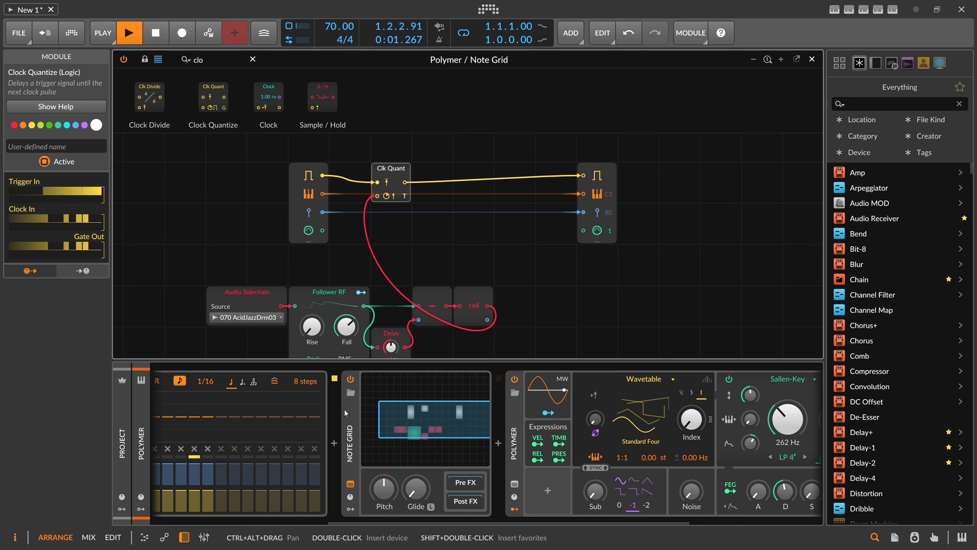
key("space")
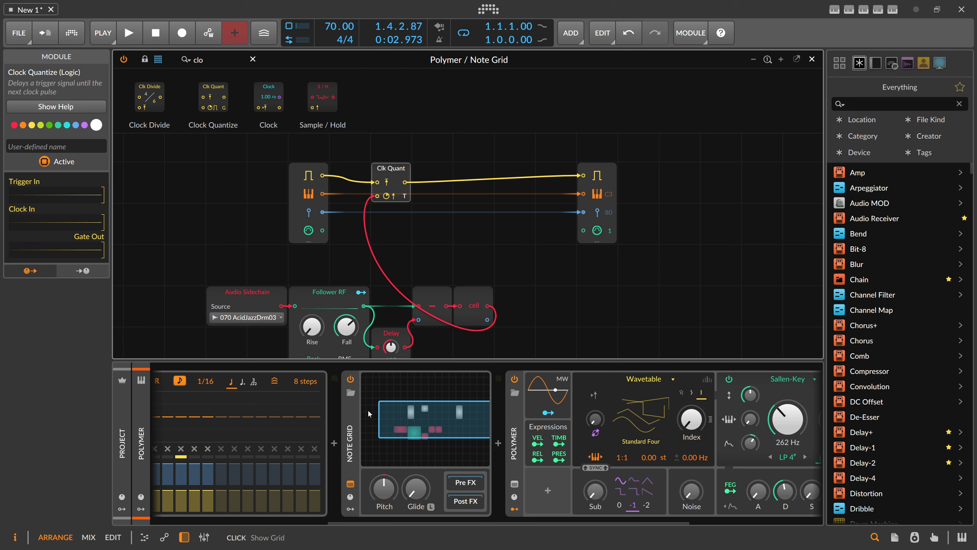
Examine the 070 Acid Jazz Drums 03 clip's waveform in the audio editor and return to the arrangement.
left_click_drag(337, 523, 170, 521)
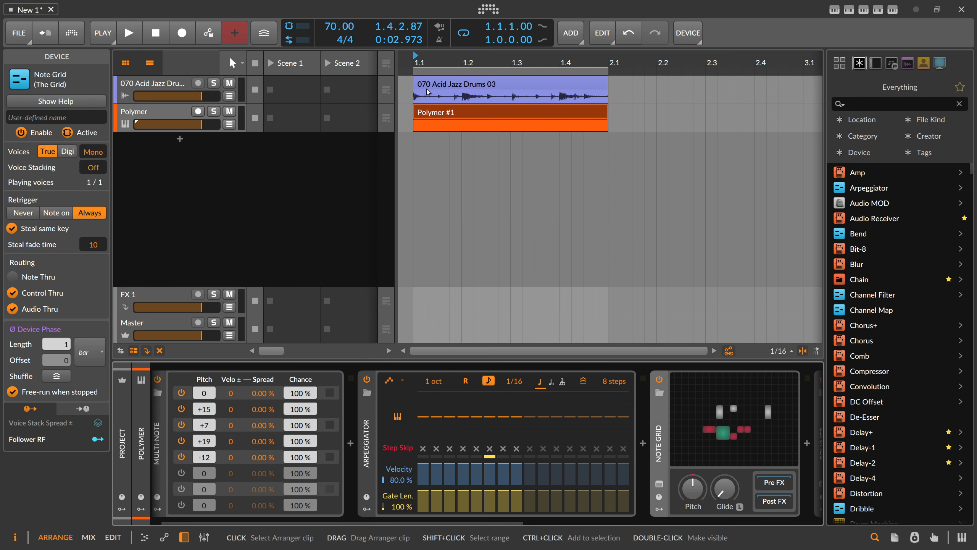
double_click(229, 55)
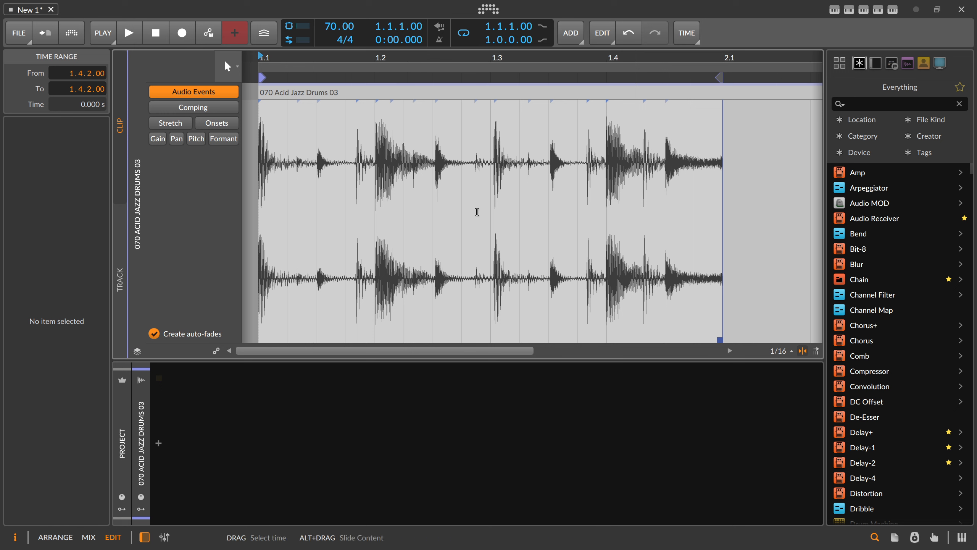
key("Tab")
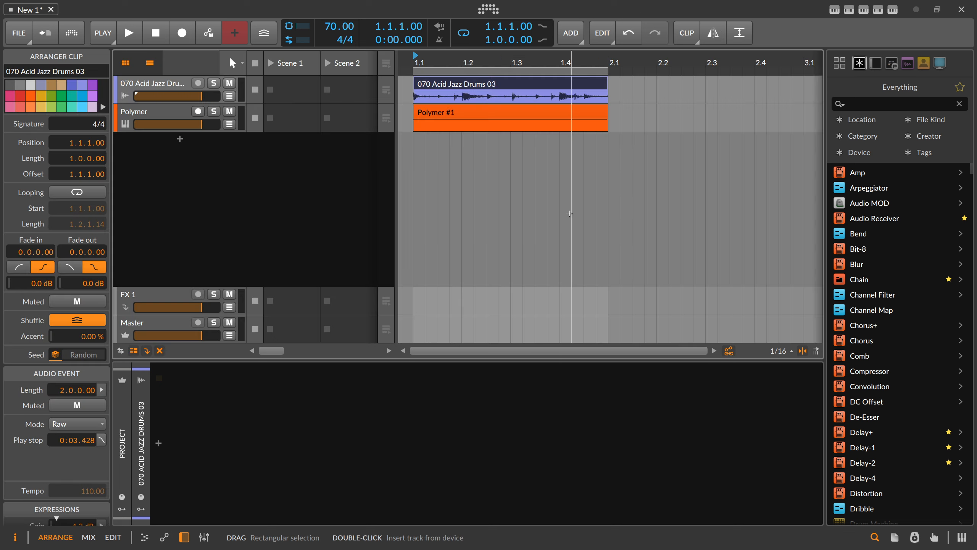
Reopen the Polymer track's Note Grid patch and set the Follower RF's Fall to 50.6 ms during playback.
left_click(172, 116)
left_click(706, 411)
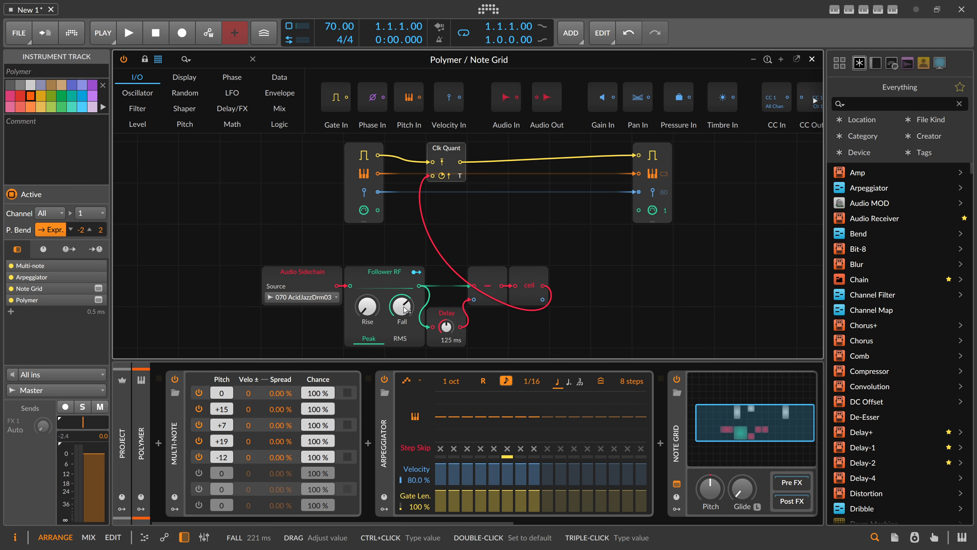
key("space")
left_click_drag(406, 307, 406, 341)
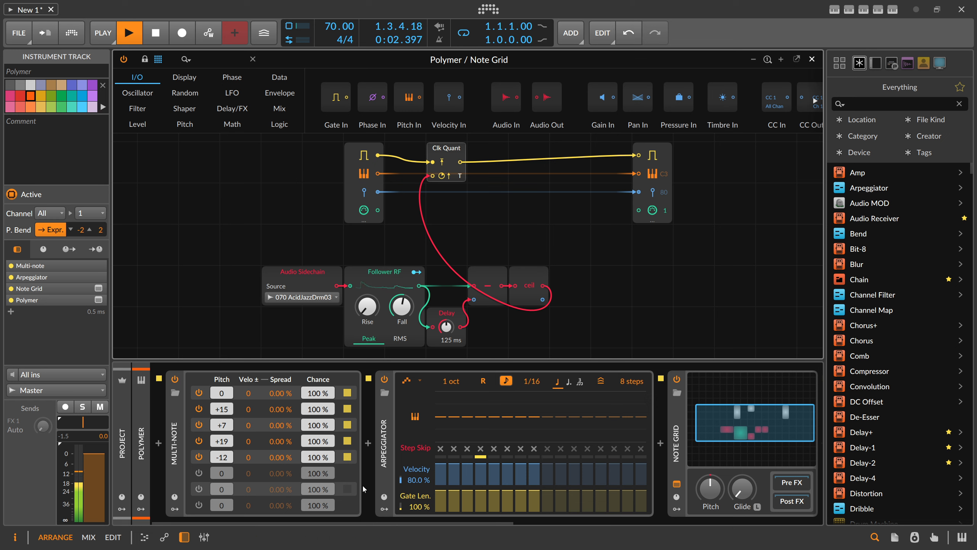
key("space")
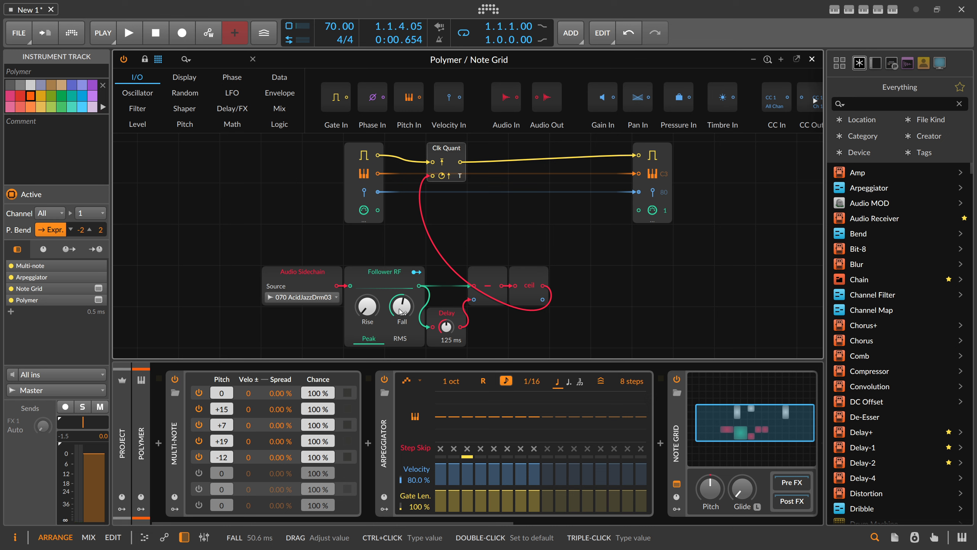
Insert a High-pass module set to 1.75 kHz between the Audio Sidechain and the Follower RF, and check it in playback.
left_click_drag(295, 276, 254, 276)
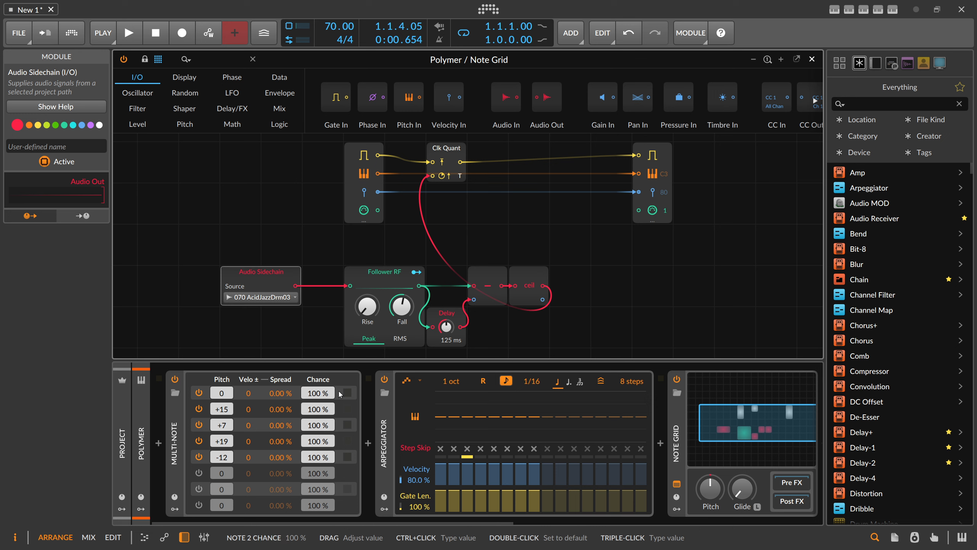
left_click(216, 61)
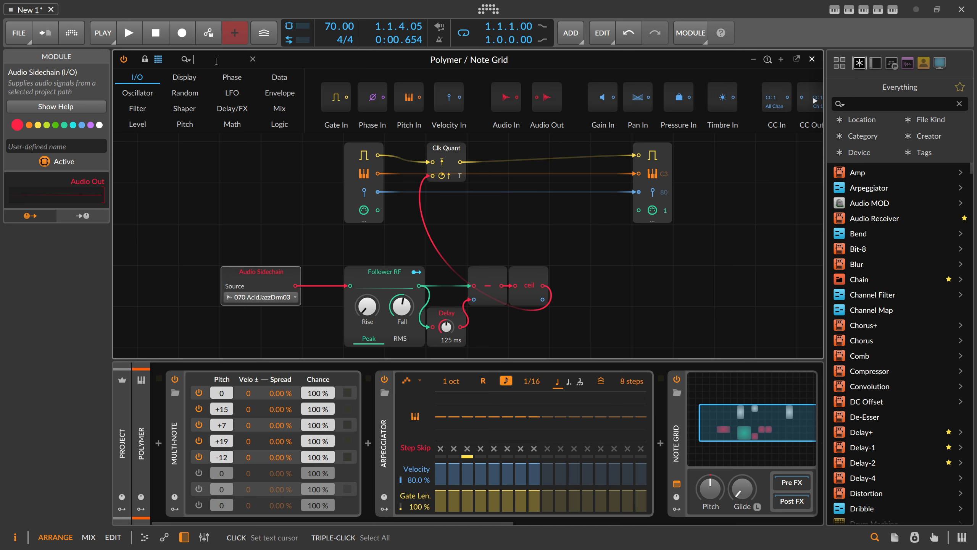
type("high")
left_click_drag(145, 99, 306, 285)
key("space")
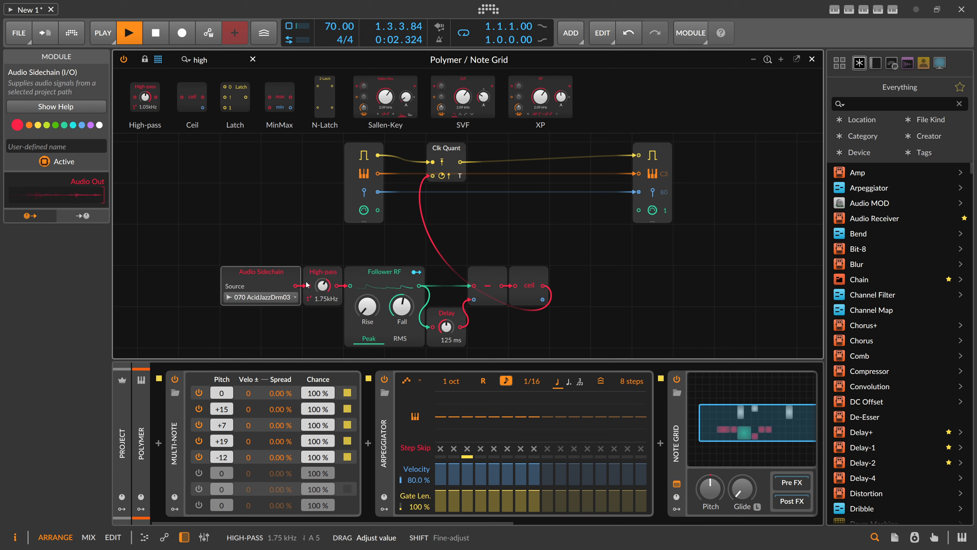
key("space")
Shift the Audio Sidechain and High-pass modules left and add an Amplify module at 138 % after the High-pass.
left_click_drag(240, 255, 320, 326)
left_click_drag(327, 273, 246, 273)
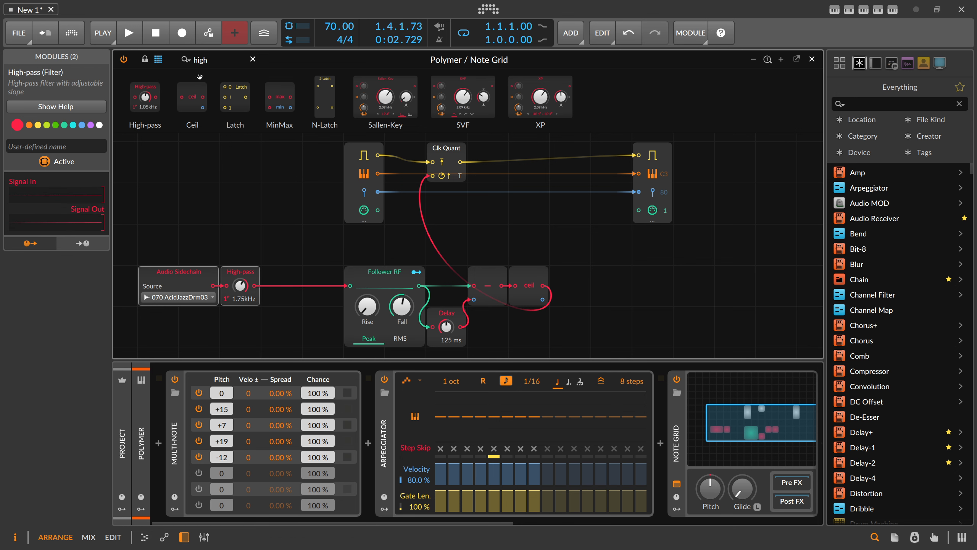
double_click(200, 60)
type("amp")
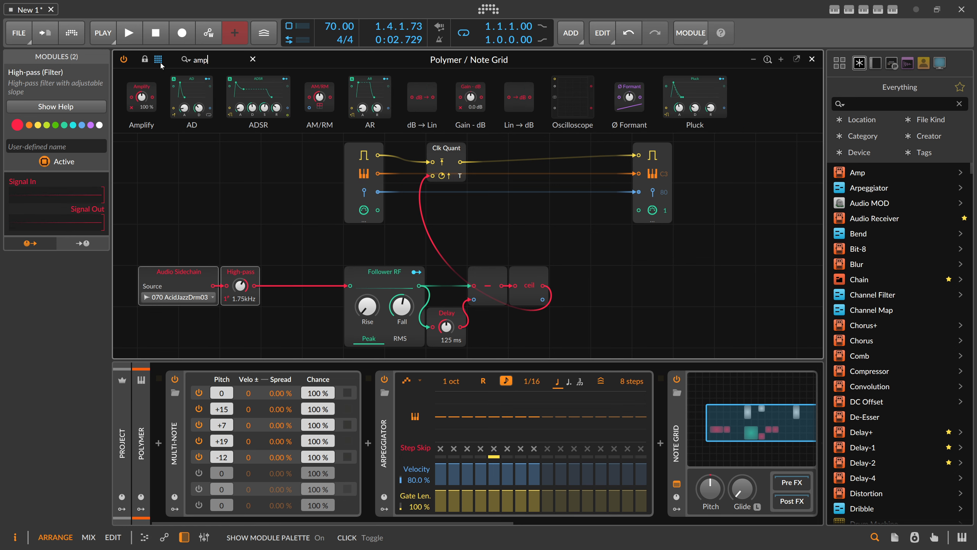
left_click_drag(141, 98, 285, 276)
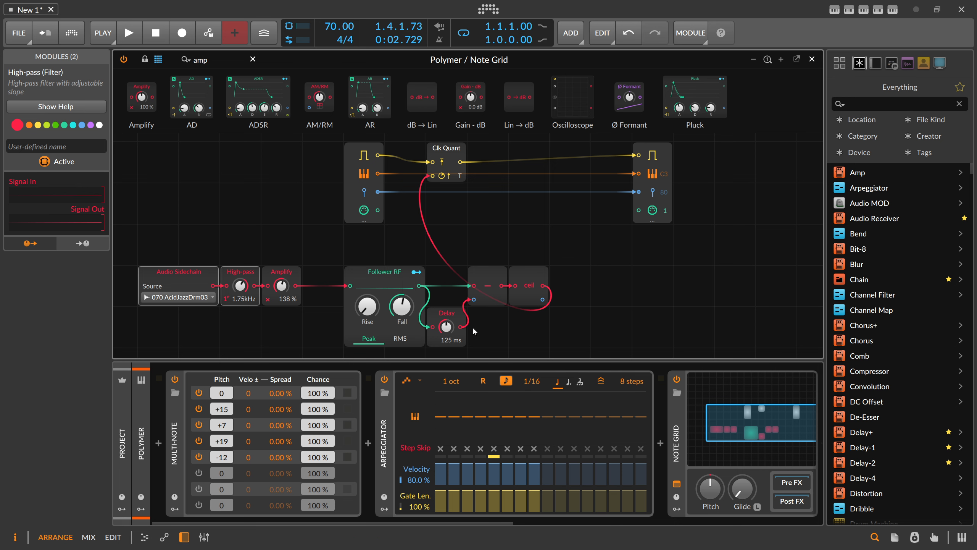
Select the Clock Quantize module and examine its signals and trigger mode option.
left_click_drag(483, 239, 462, 266)
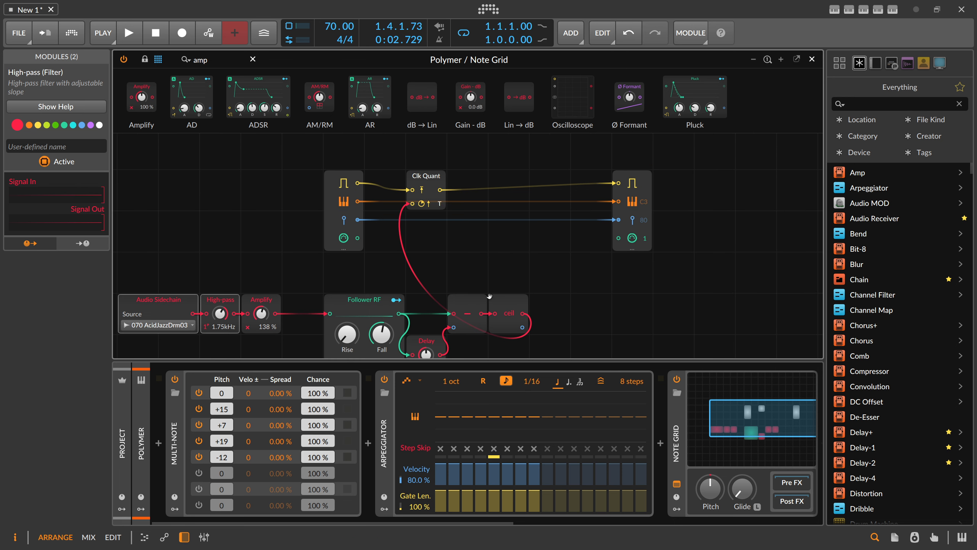
left_click(425, 190)
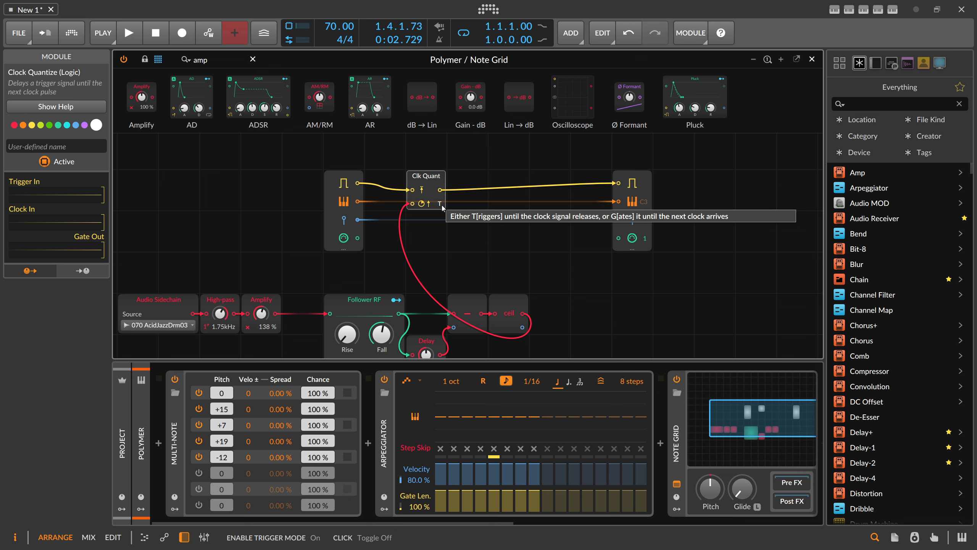
Examine the Polymer's ADSR envelope and review the Note Grid signal path from the Audio Sidechain through the Follower RF and Subtract to Clock Quantize.
left_click_drag(421, 522, 708, 437)
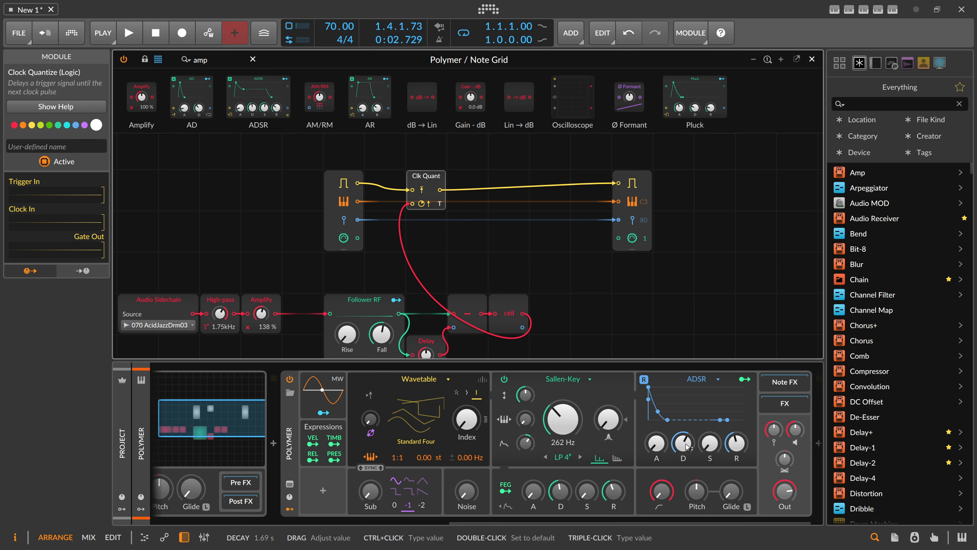
left_click_drag(524, 284, 565, 263)
scroll(565, 263, "down", 3)
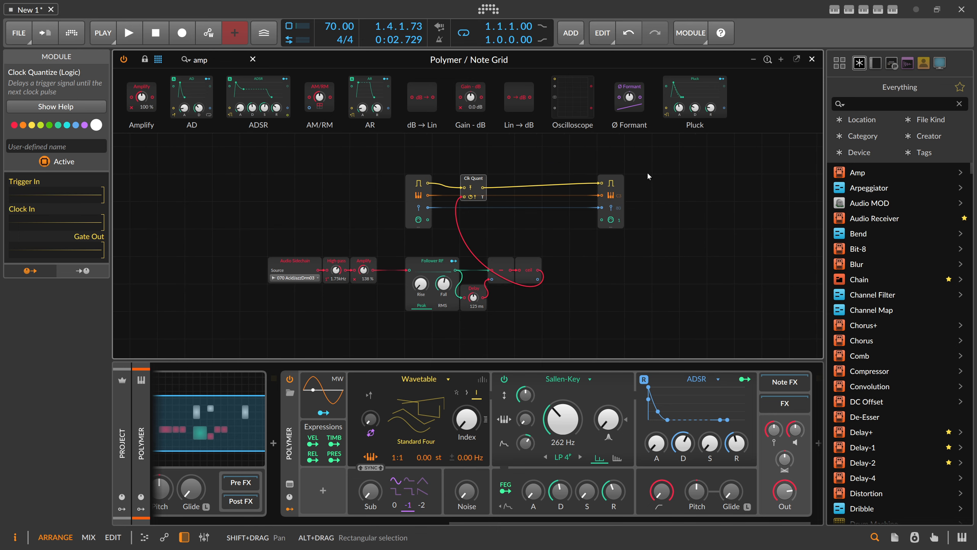
left_click(321, 271)
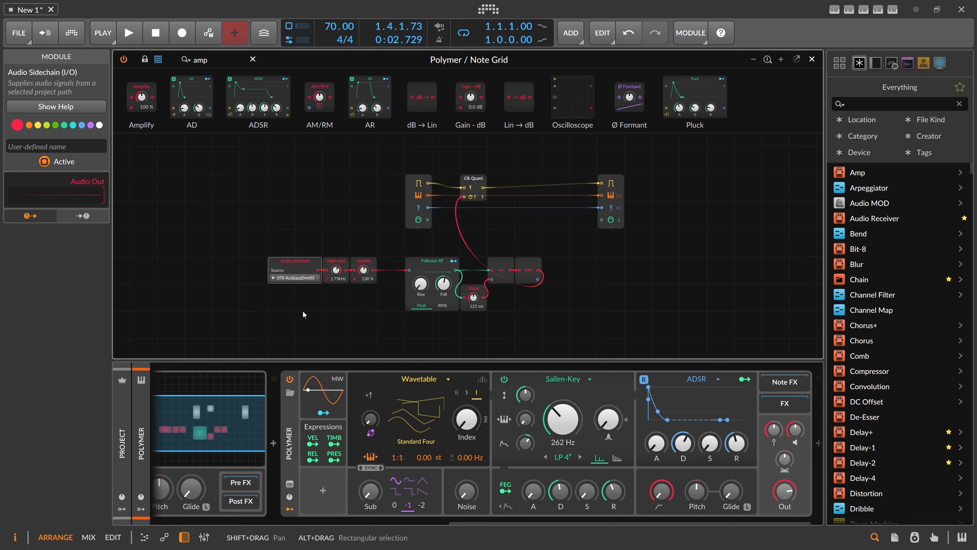
left_click(415, 263)
left_click_drag(393, 239, 482, 321)
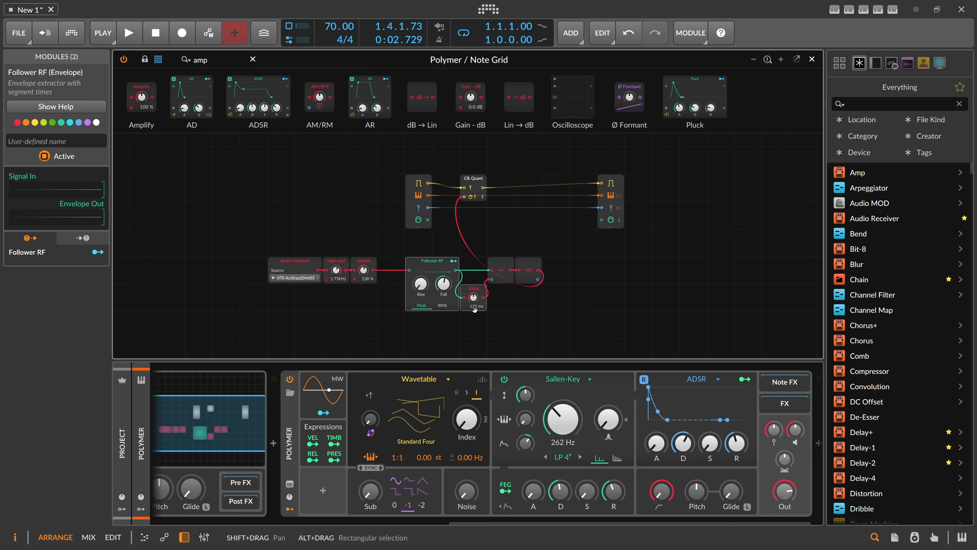
left_click(498, 248)
left_click(502, 266)
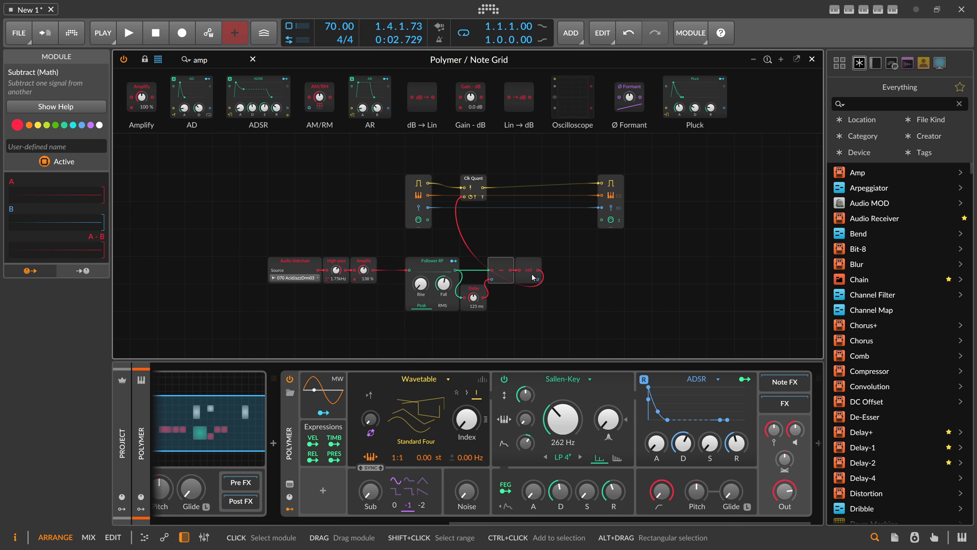
left_click(486, 192)
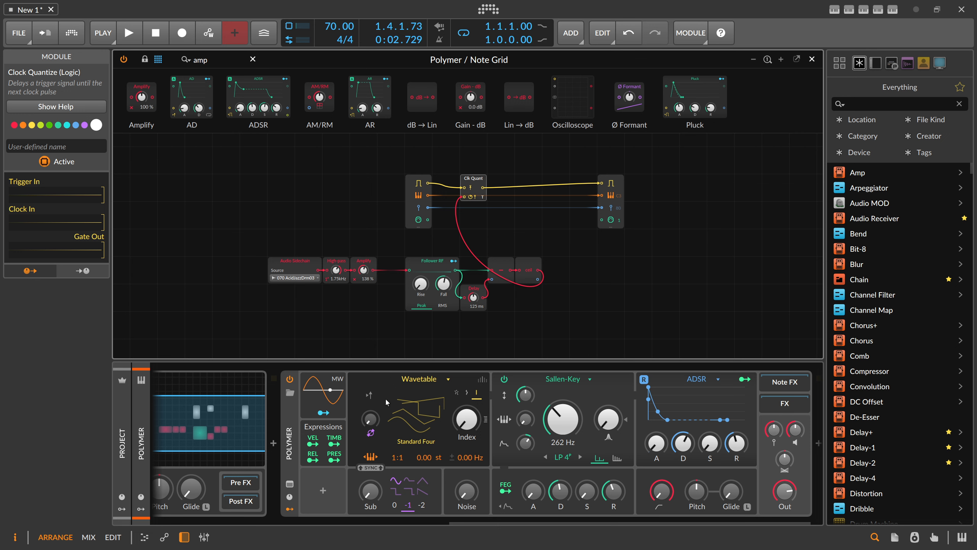
left_click_drag(465, 522, 397, 525)
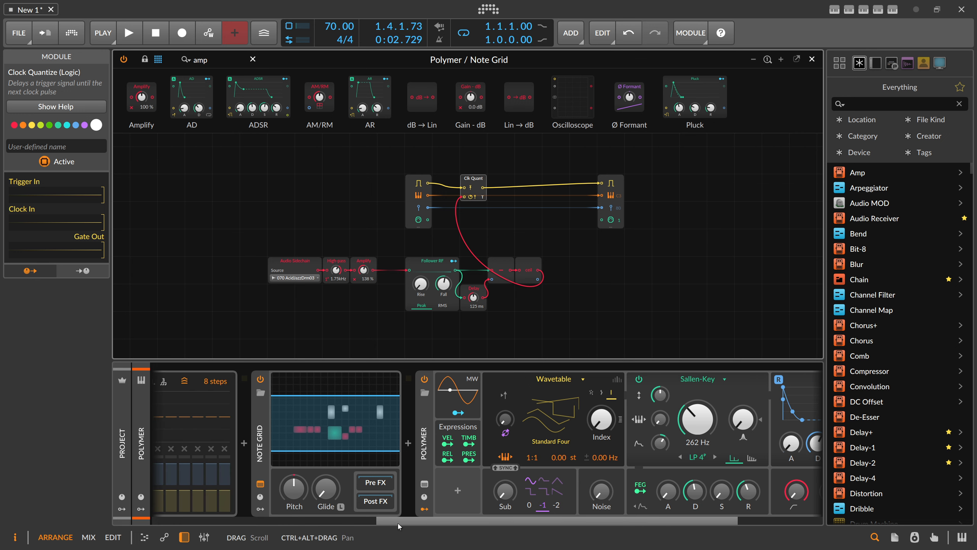